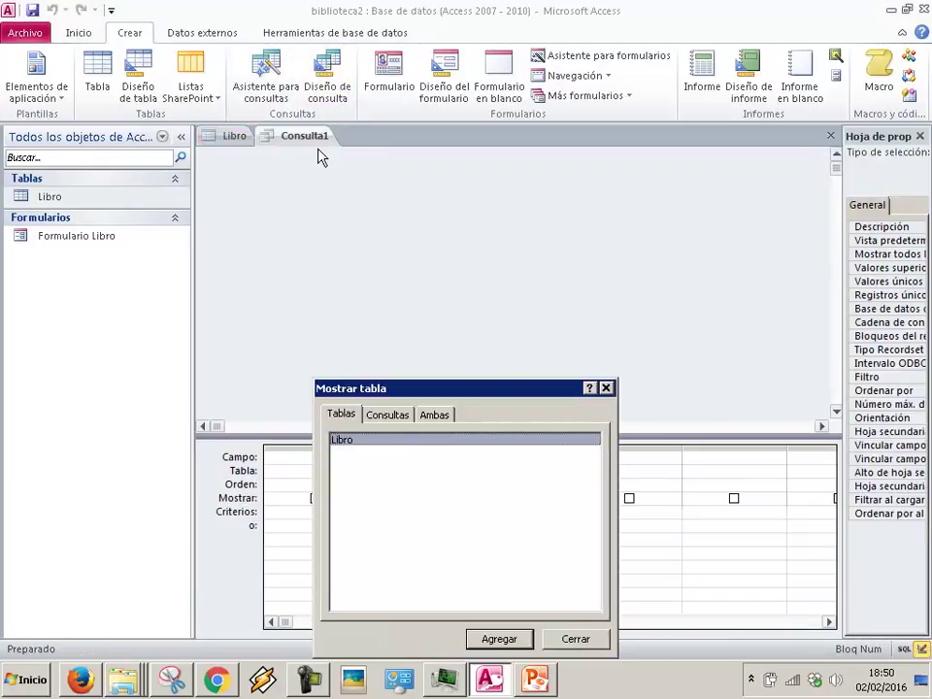
Add the Libro table to a new query design.
left_click_drag(389, 393, 461, 213)
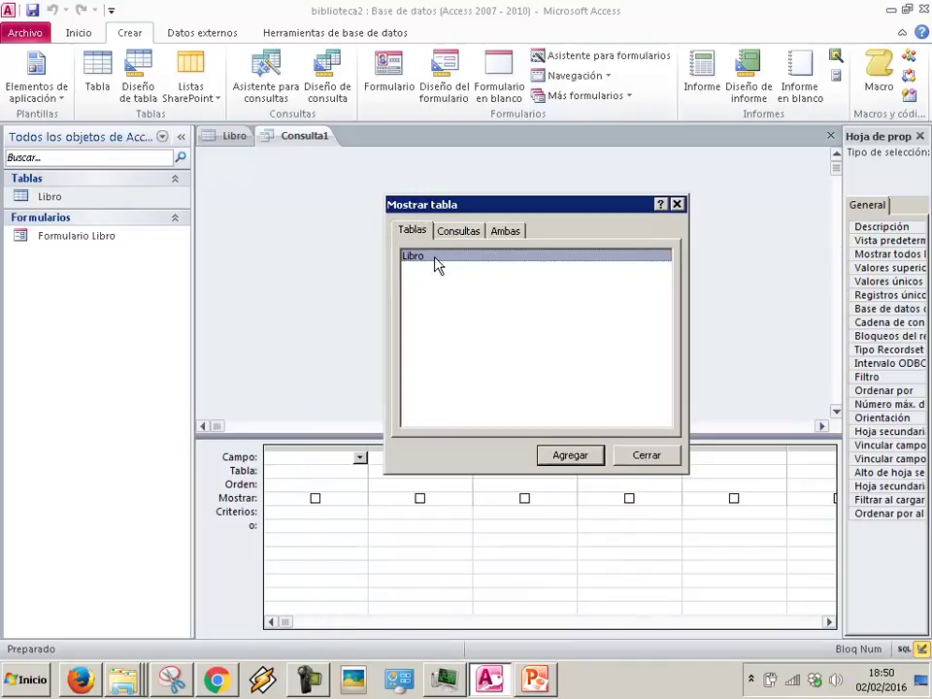
double_click(436, 256)
left_click(645, 459)
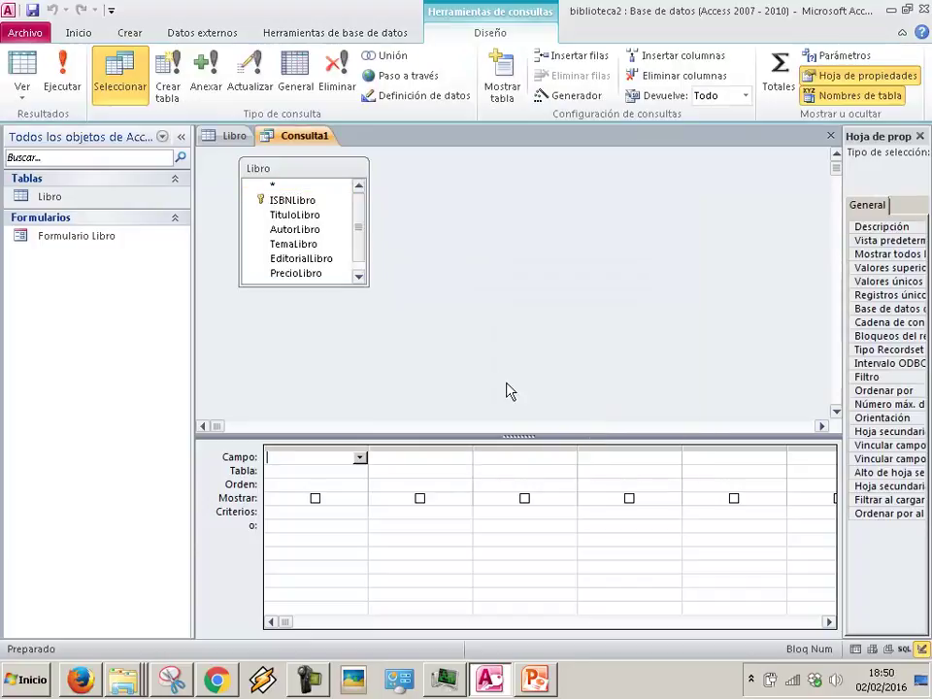
Place ISBNLibro, TituloLibro and AutorLibro in the grid, sorting TituloLibro ascending.
left_click_drag(299, 204, 290, 455)
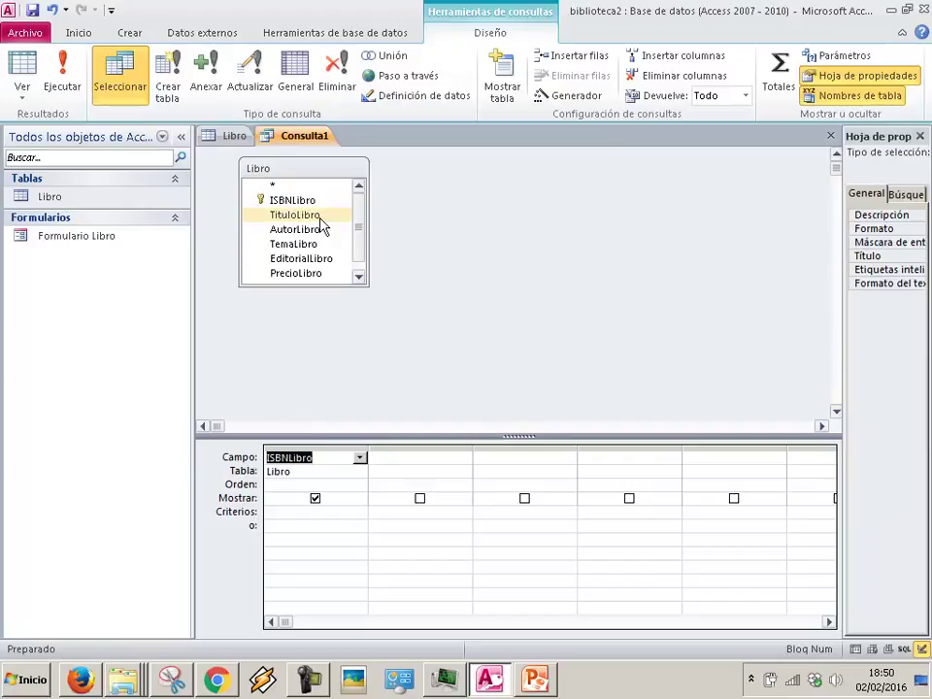
left_click_drag(322, 215, 399, 456)
left_click_drag(294, 230, 501, 464)
left_click(439, 487)
left_click(464, 485)
left_click(457, 498)
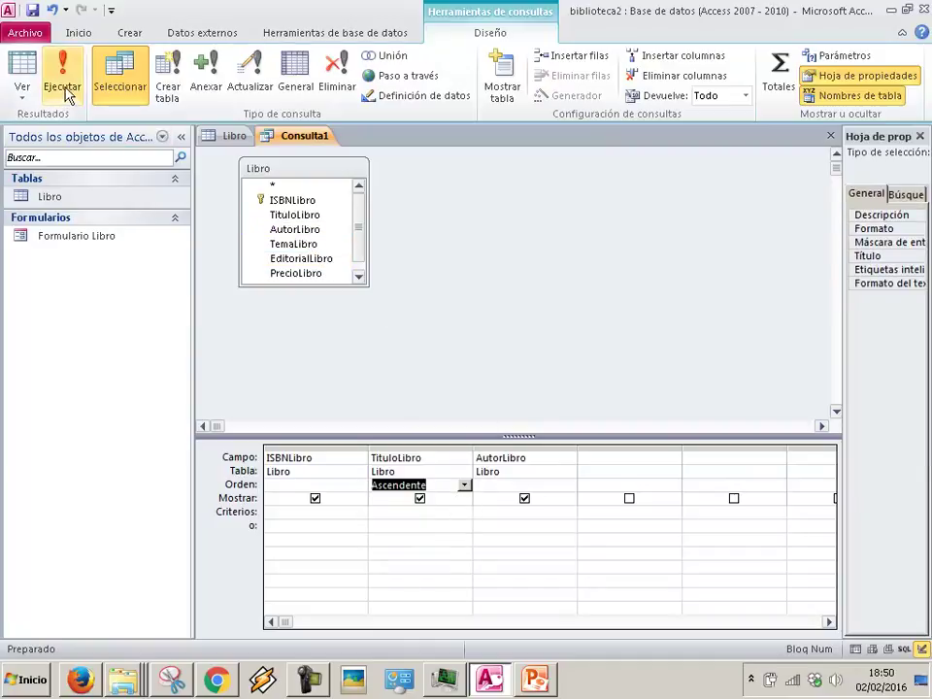
Save the query as 'Consulta Libros y autor ordenado por título' and preview its results.
left_click(32, 11)
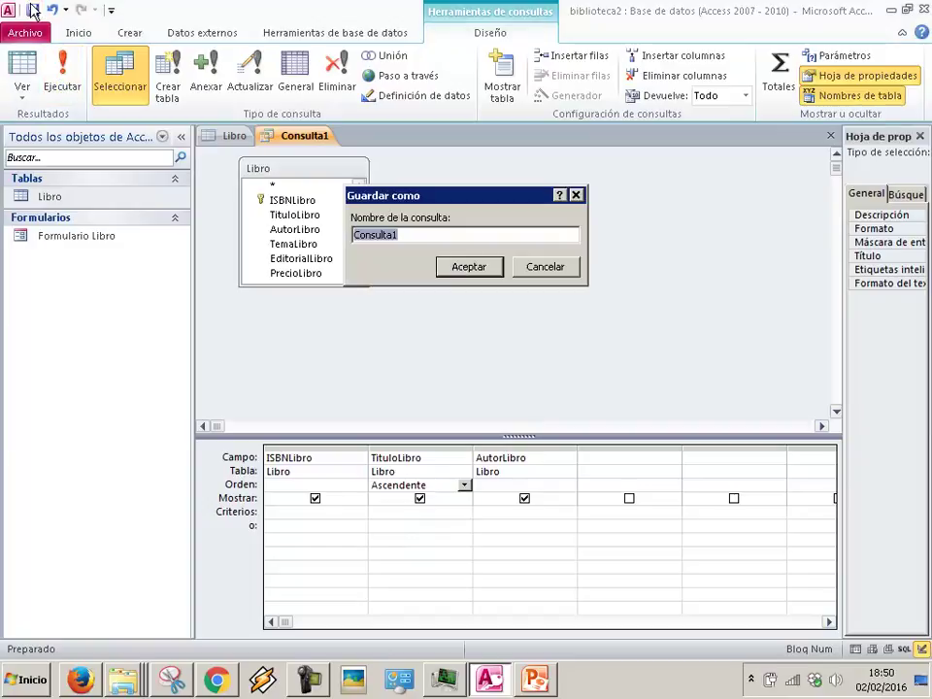
type("Consulta Libros y autor ordenado")
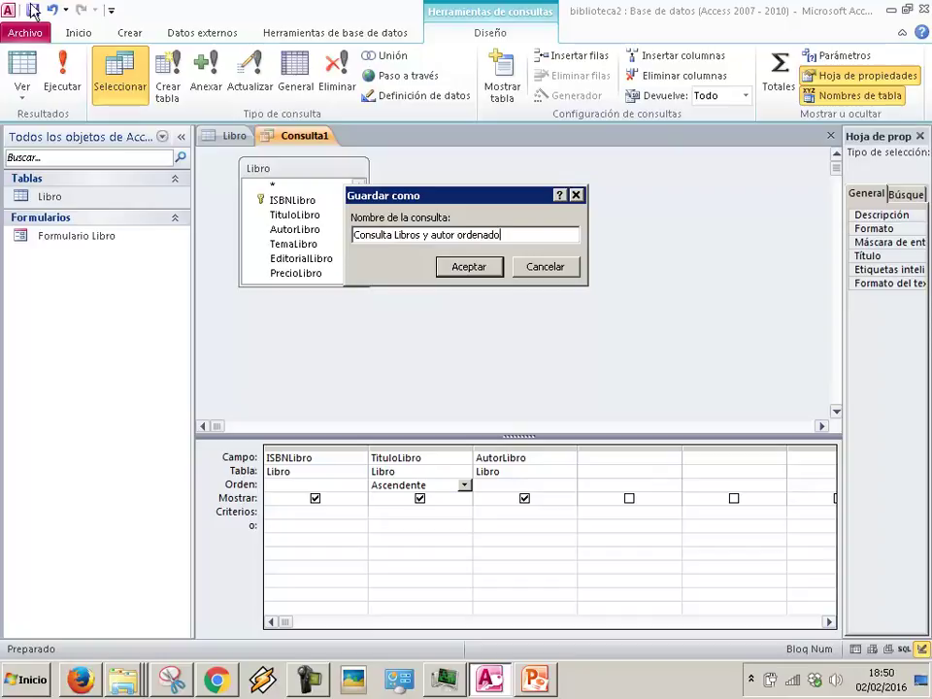
type(" por título")
key("Return")
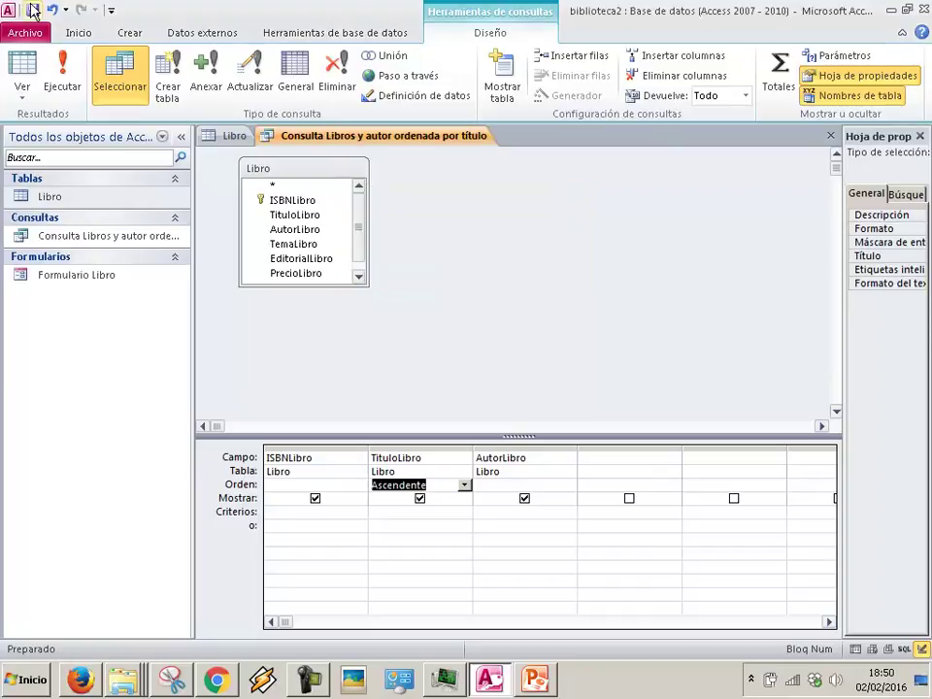
left_click(19, 64)
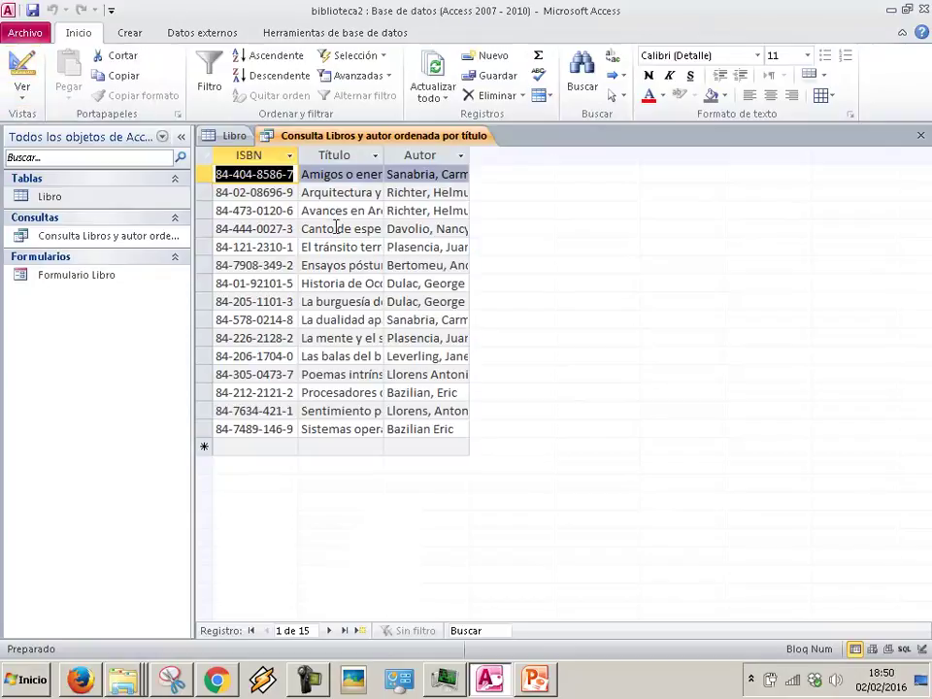
left_click(23, 70)
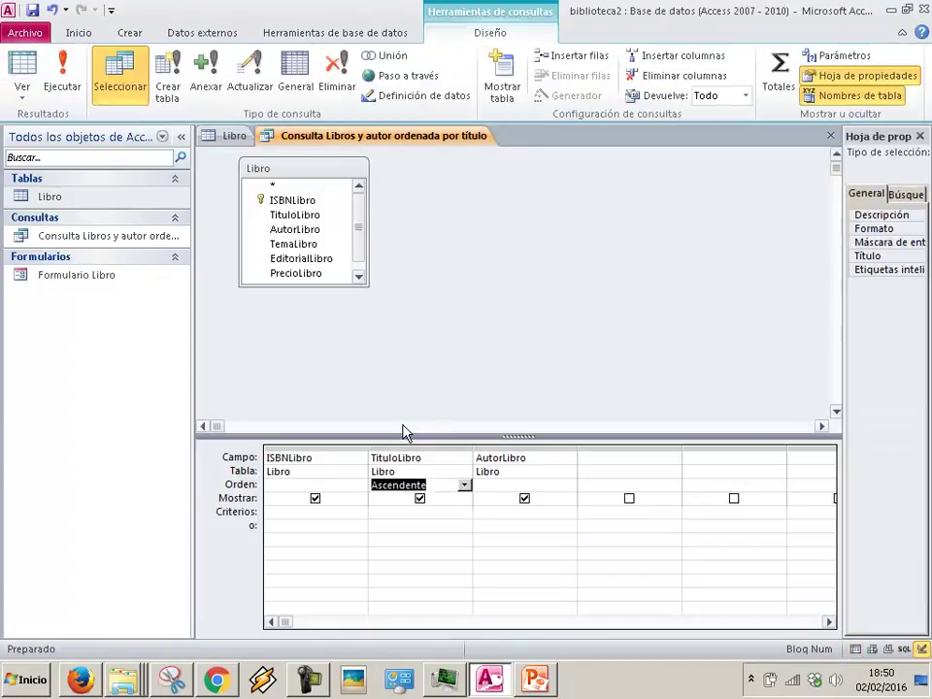
Move the TituloLibro column to the first position in the query grid.
left_click(457, 447)
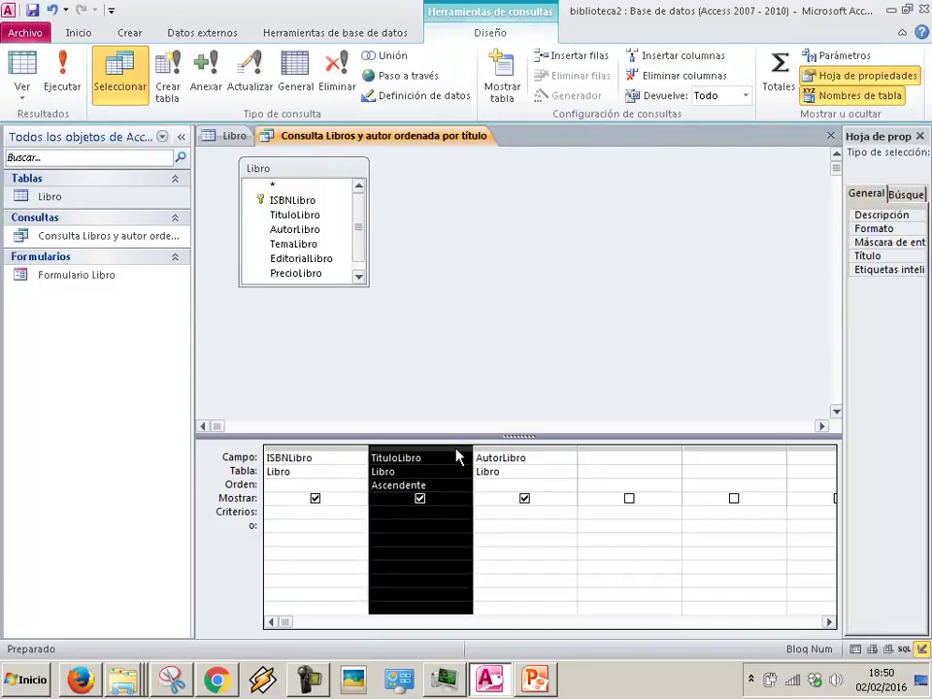
left_click_drag(460, 447, 329, 452)
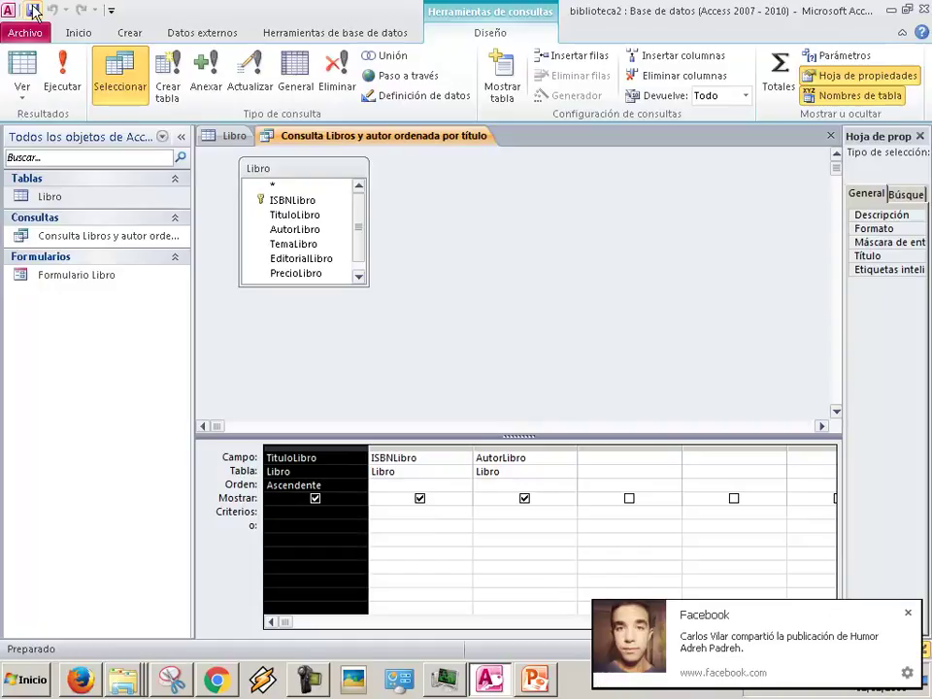
left_click(908, 613)
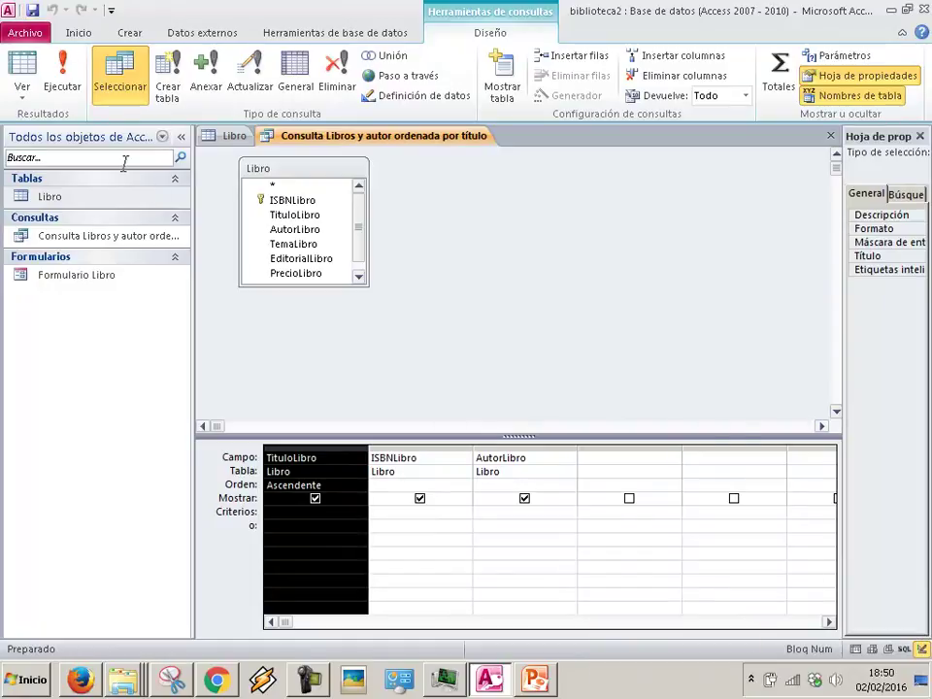
Run the query, autofit the Título and ISBN columns, and return to Design view.
left_click(62, 75)
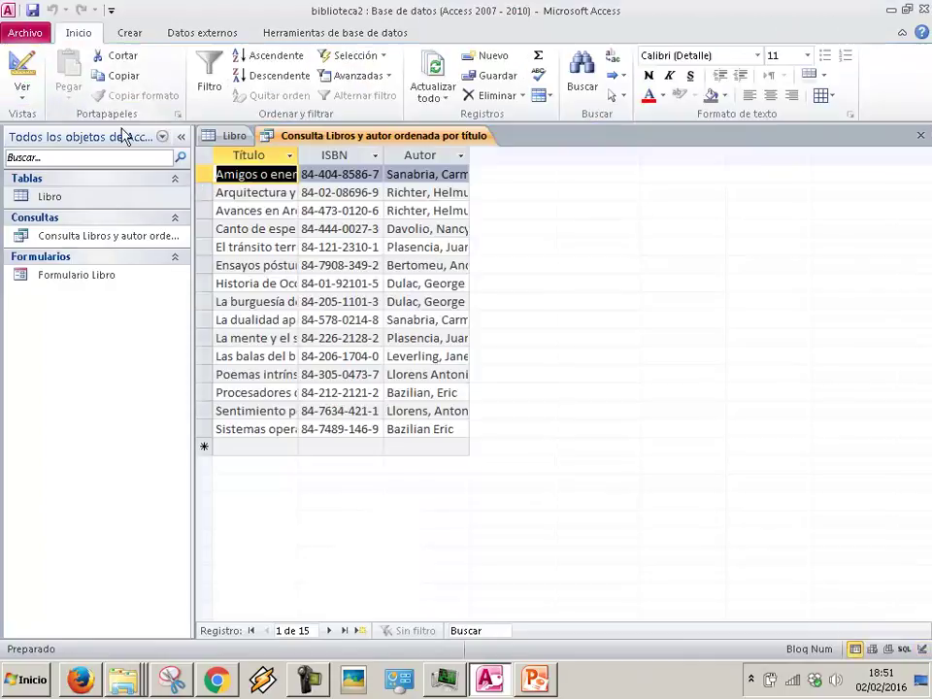
double_click(300, 155)
double_click(450, 156)
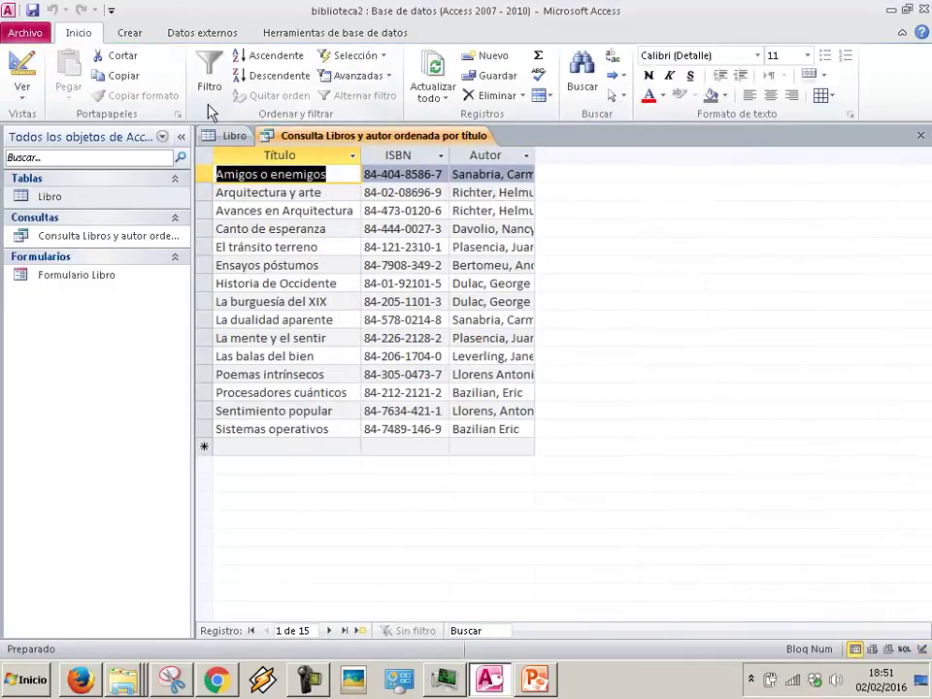
left_click(33, 95)
left_click(83, 286)
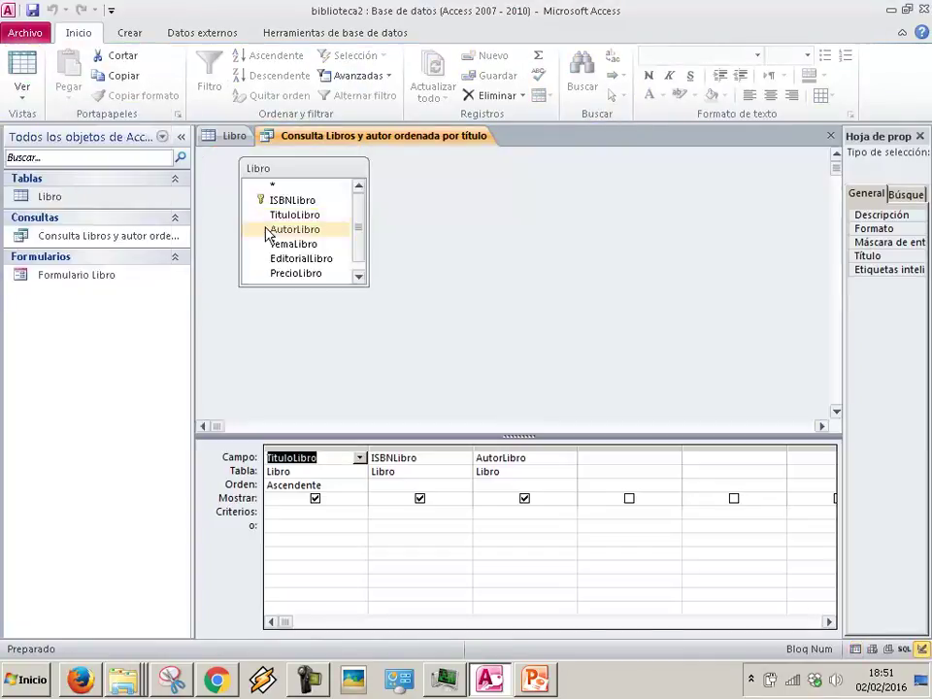
Close the sorted query, answering the save prompt.
right_click(375, 137)
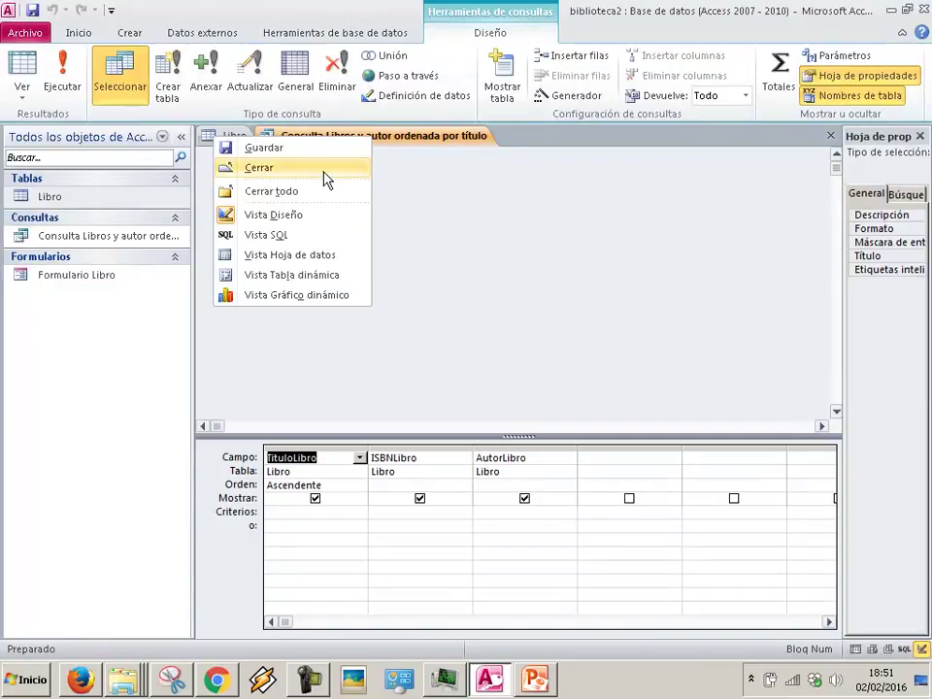
left_click(326, 175)
left_click(380, 379)
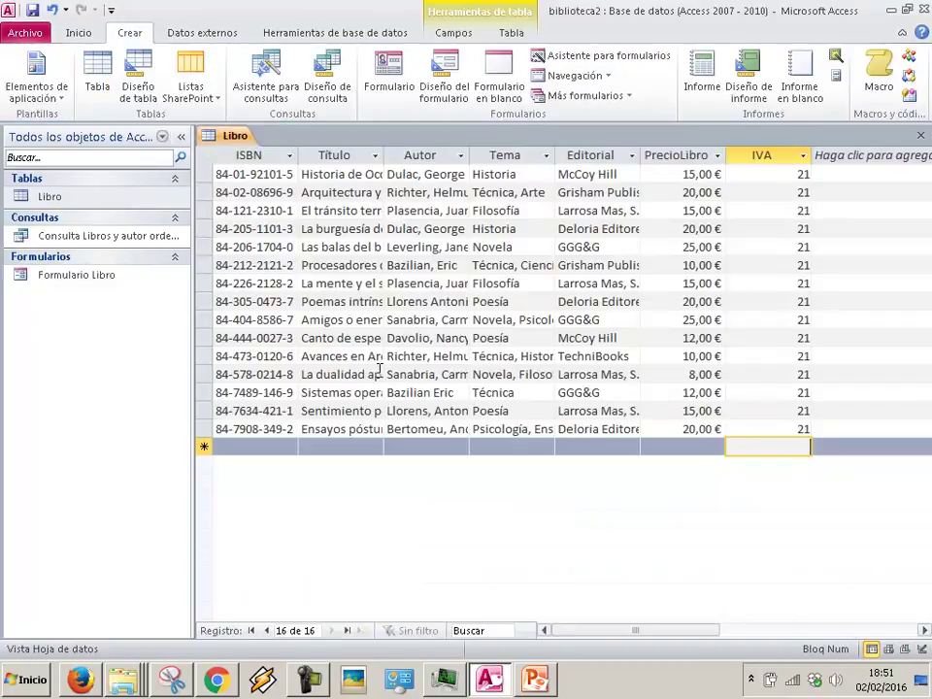
Close the Libro table.
right_click(229, 135)
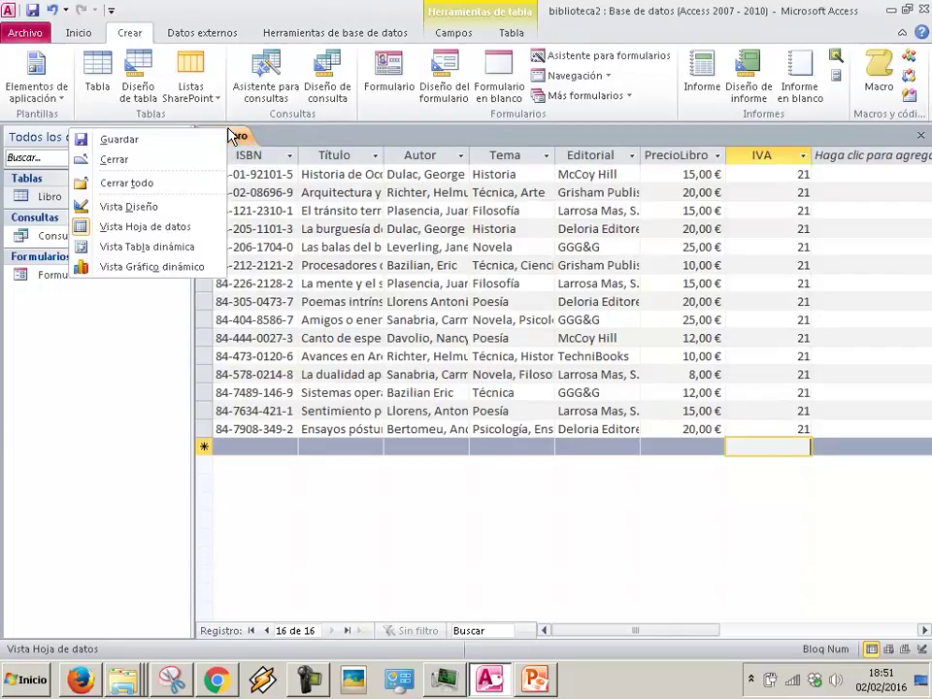
left_click(194, 171)
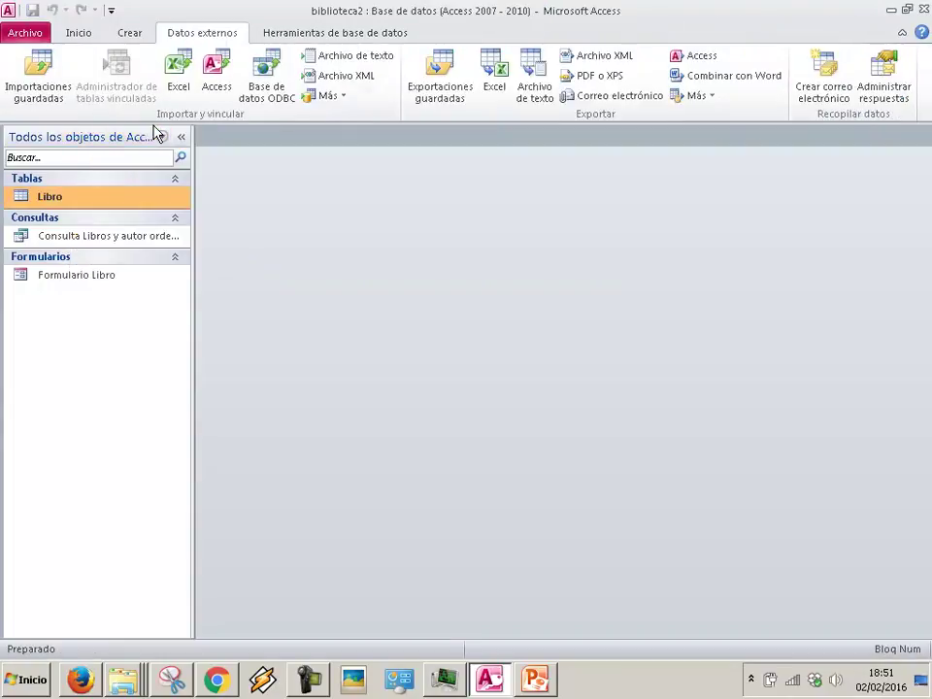
left_click(82, 35)
left_click(128, 37)
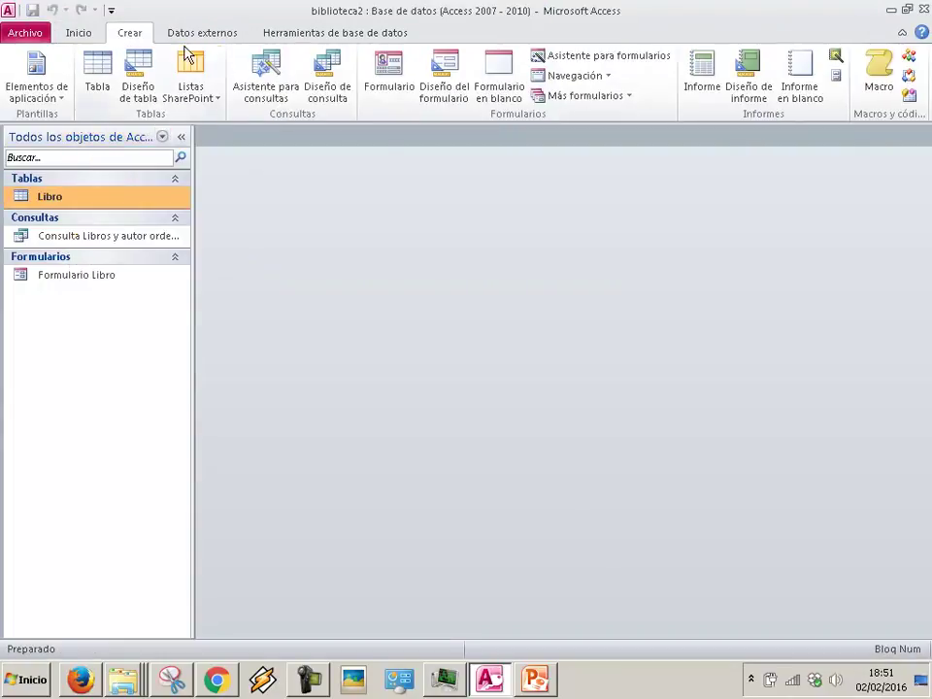
Start a new query design based on the Libro table.
left_click(340, 87)
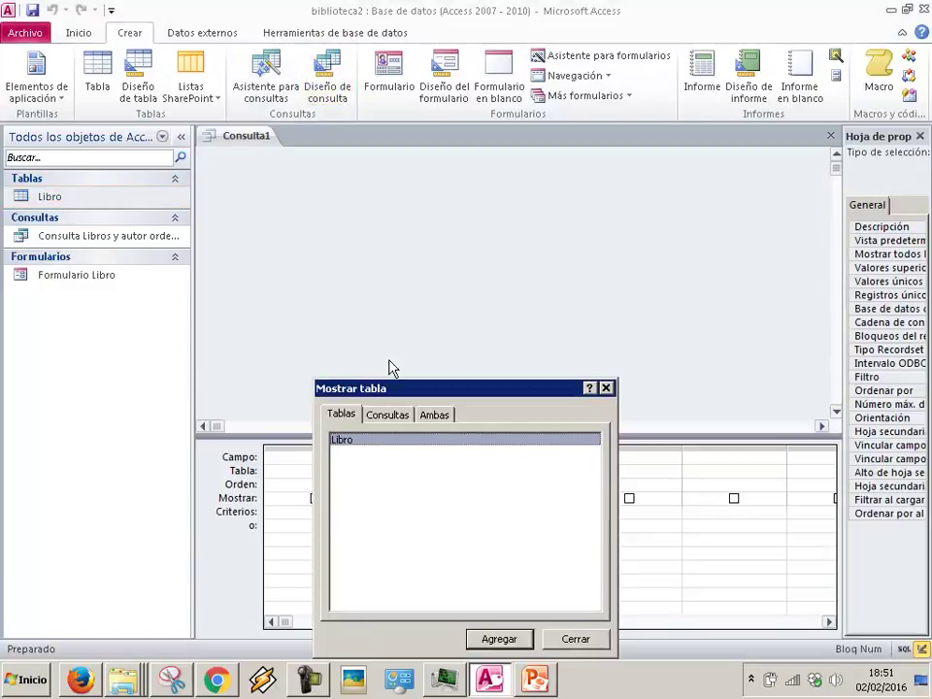
double_click(382, 450)
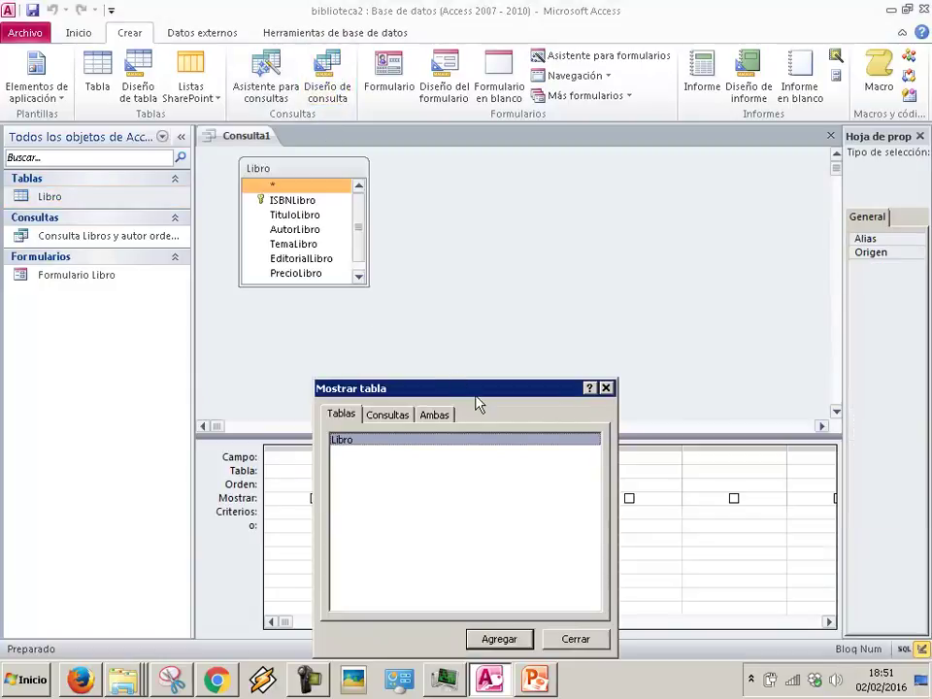
left_click(606, 388)
Add ISBNLibro, TituloLibro and AutorLibro from Libro to the query grid.
left_click(317, 204)
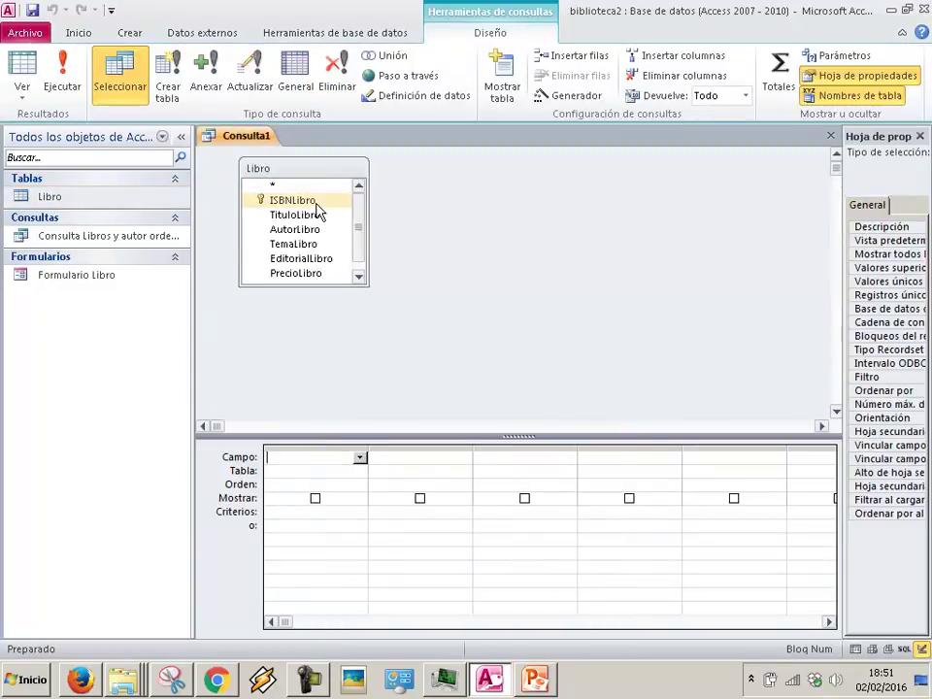
left_click_drag(317, 204, 301, 459)
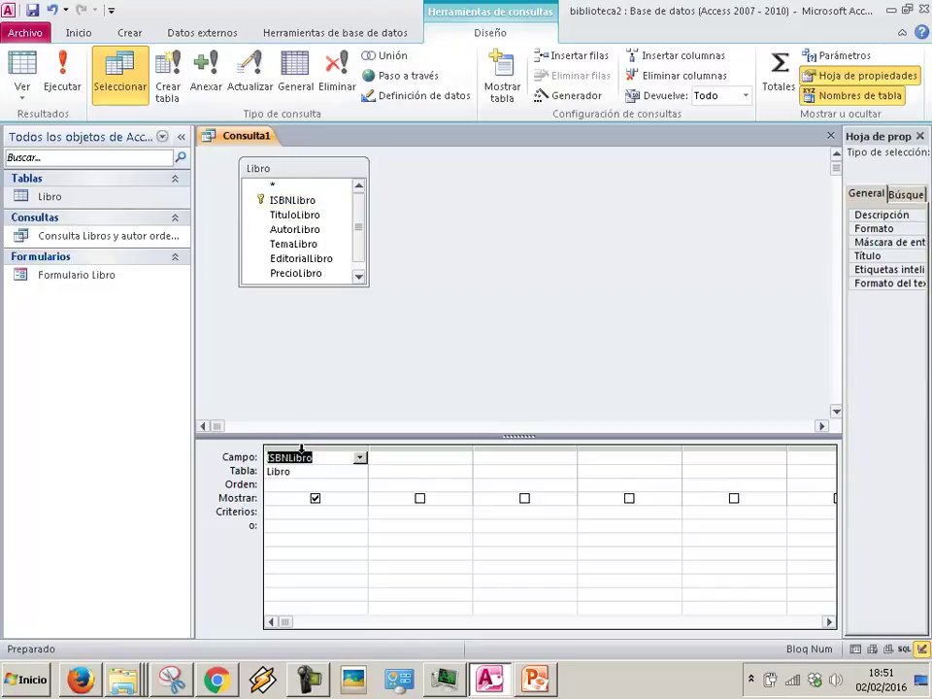
left_click_drag(368, 287, 404, 348)
left_click_drag(308, 221, 500, 462)
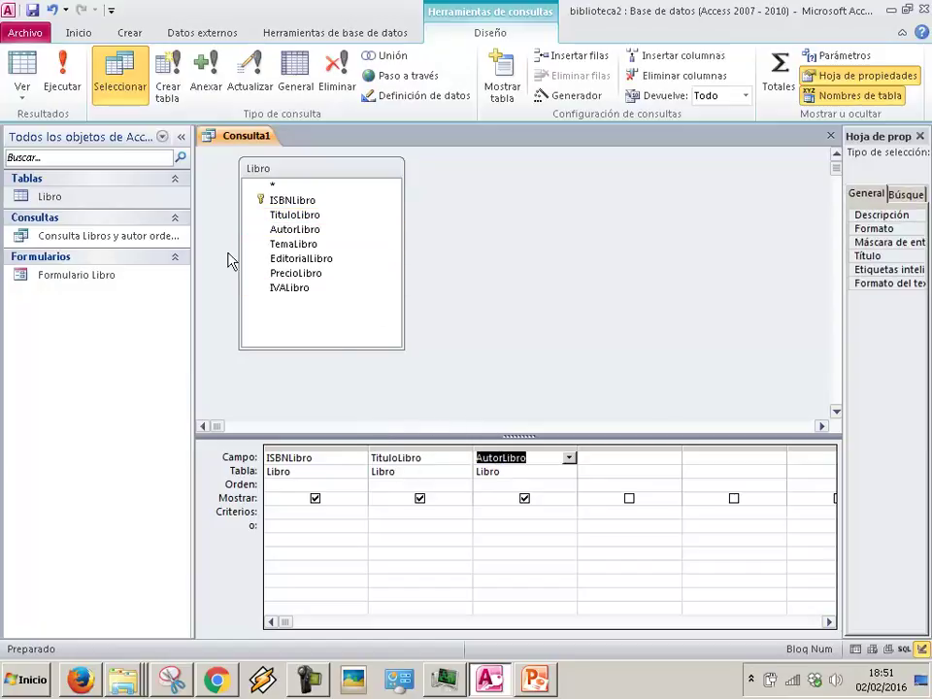
Preview the 15 book records with a wider Autor column, then return to Design view.
left_click(22, 74)
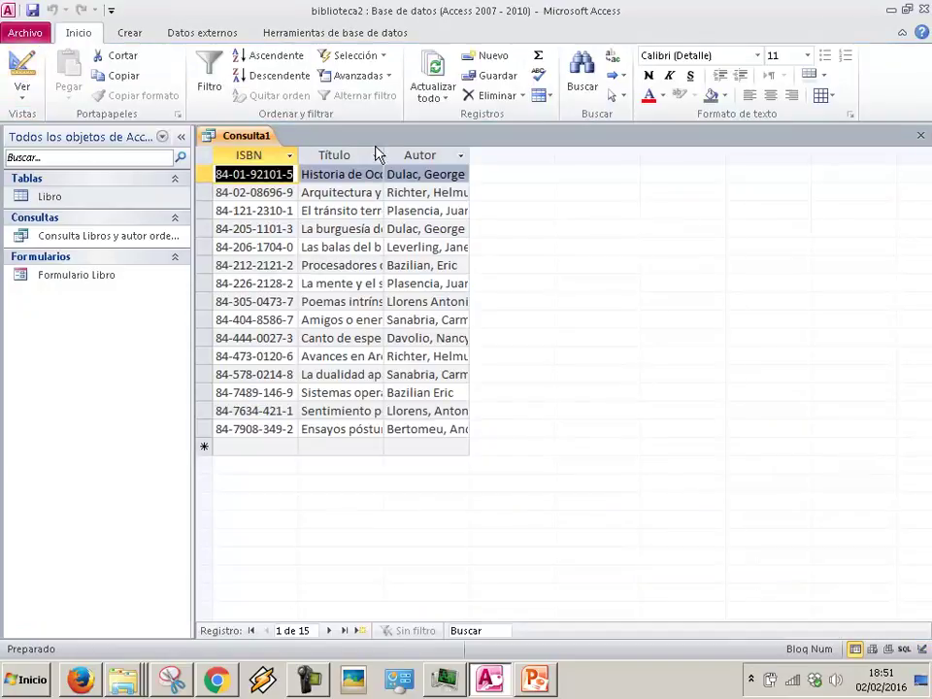
left_click_drag(469, 155, 593, 166)
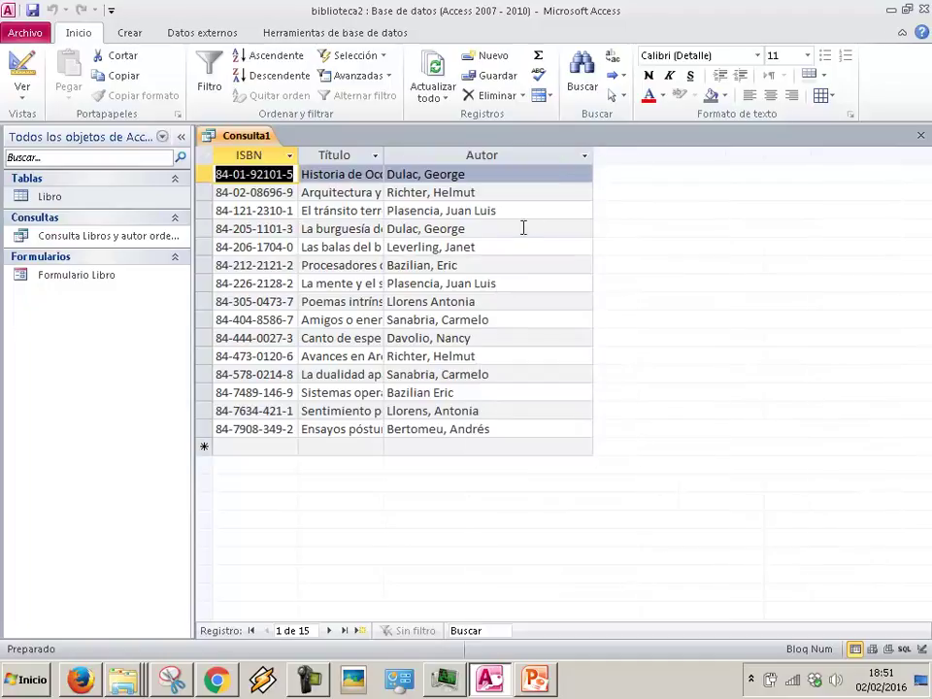
left_click(24, 74)
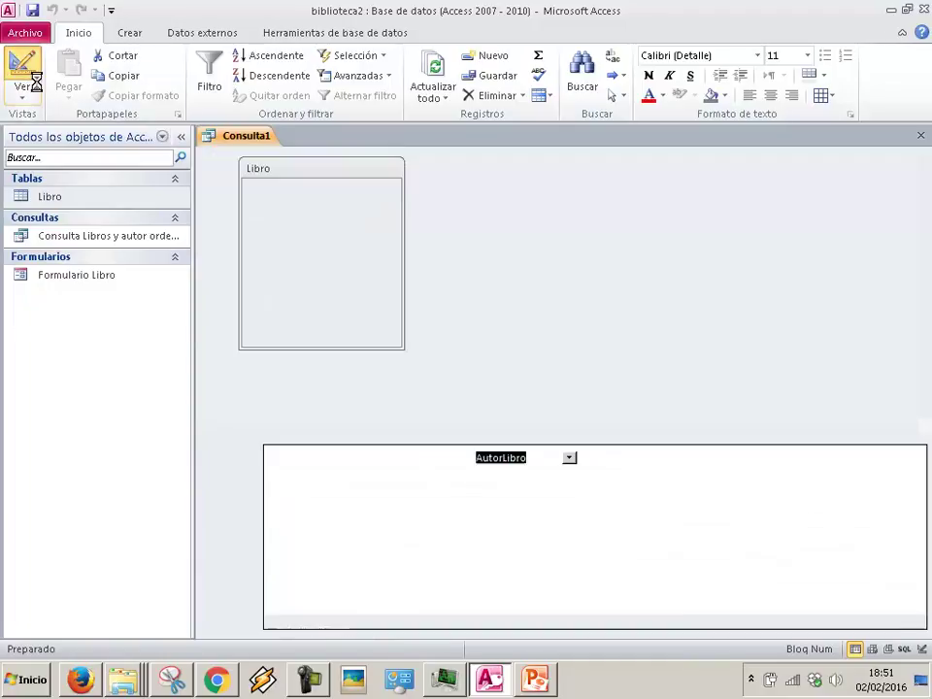
Enter 'Dulac, George' as the AutorLibro criterion and check the filtered results.
left_click(502, 513)
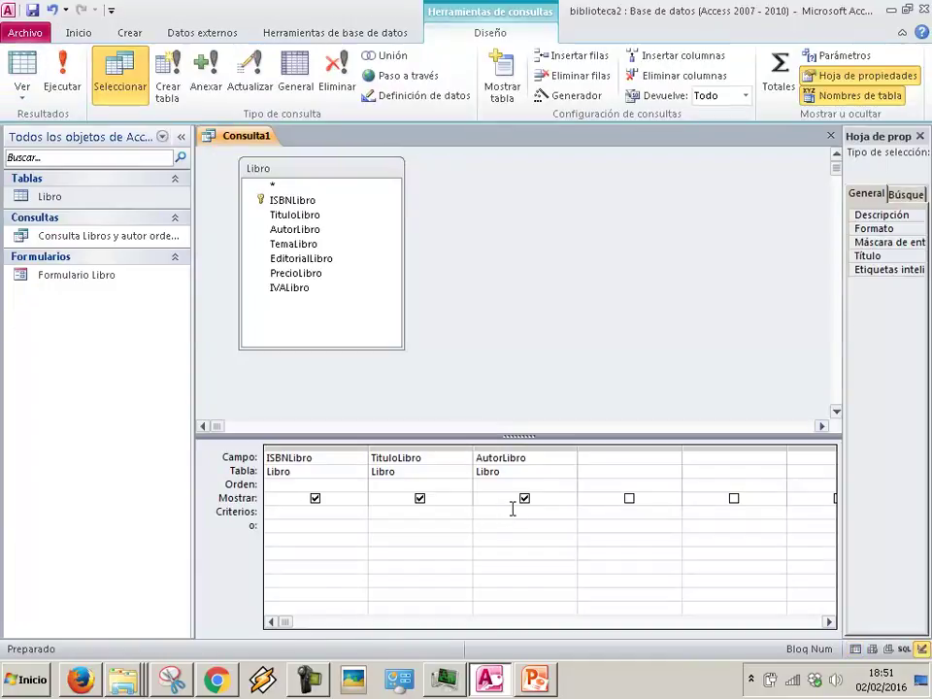
type("Dulac")
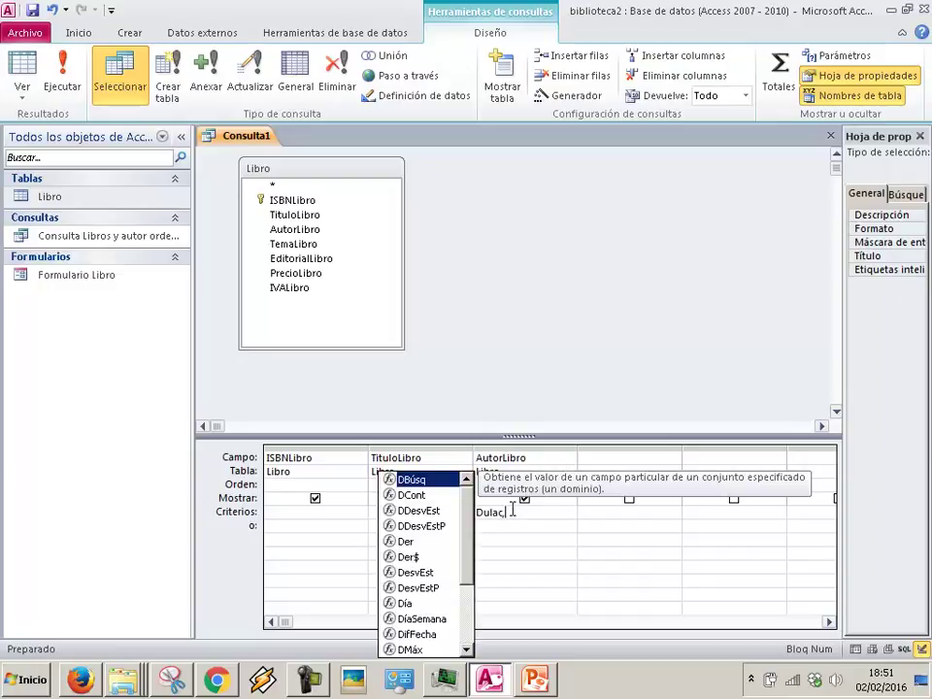
type(", George")
key("Tab")
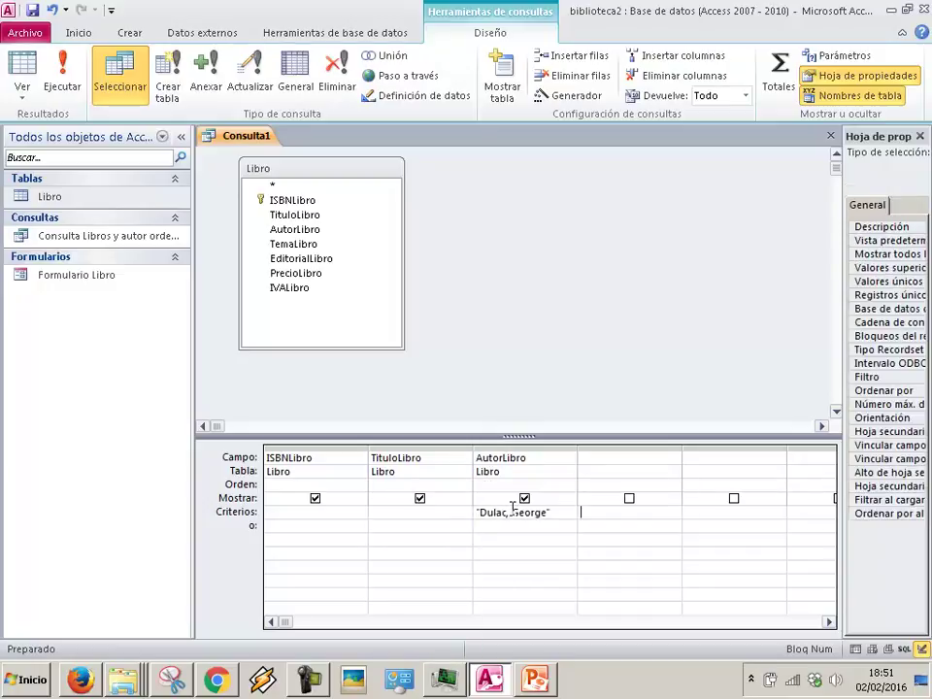
left_click(23, 64)
left_click(23, 64)
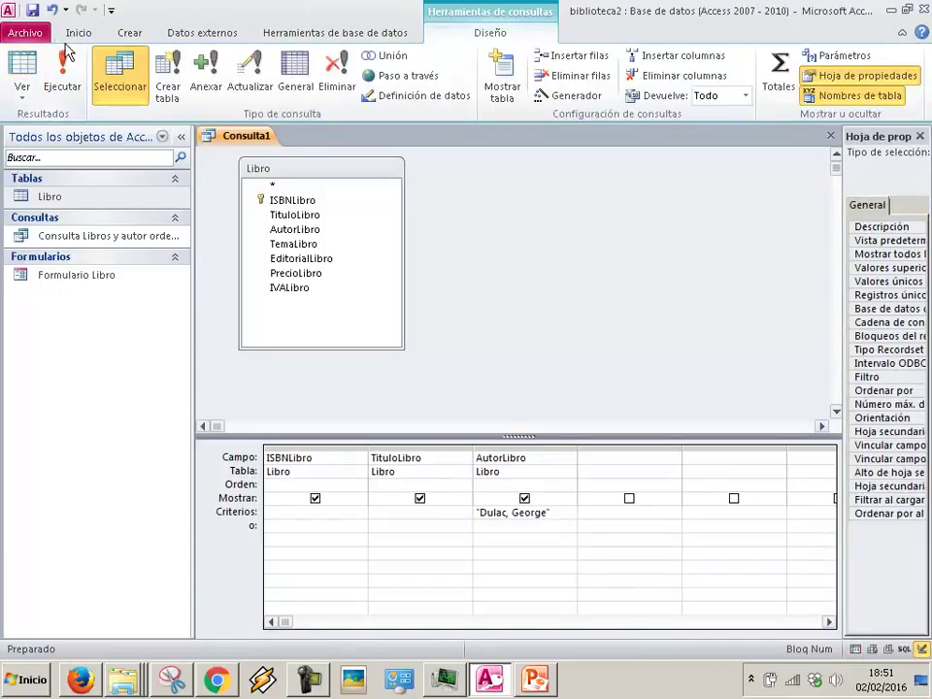
Save the filtered query with the name 'Libros de George Dulac'.
left_click(32, 11)
type("Libros de George ")
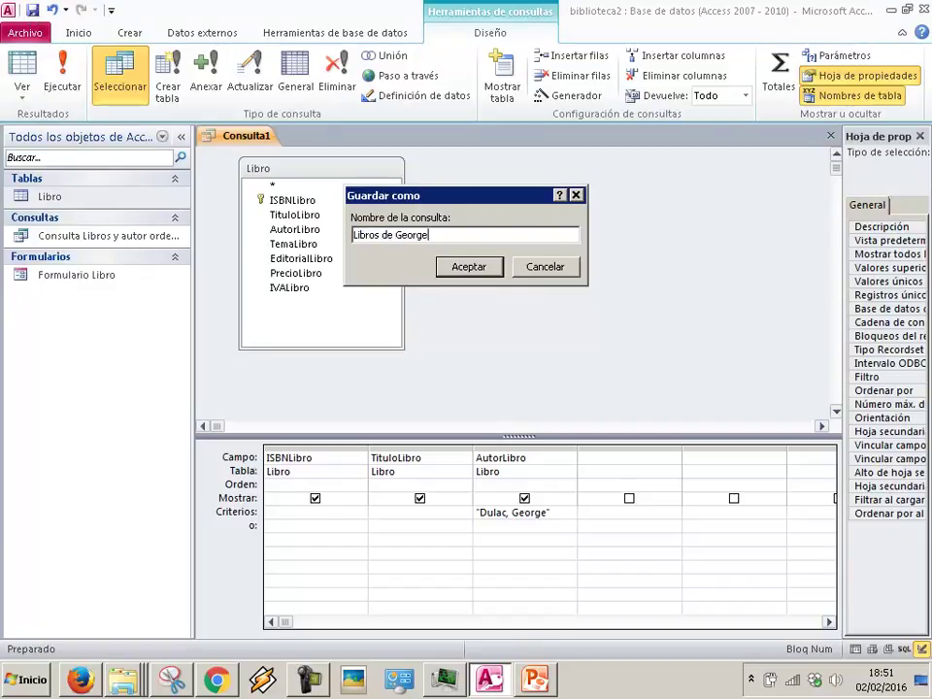
type("Dulac")
key("Return")
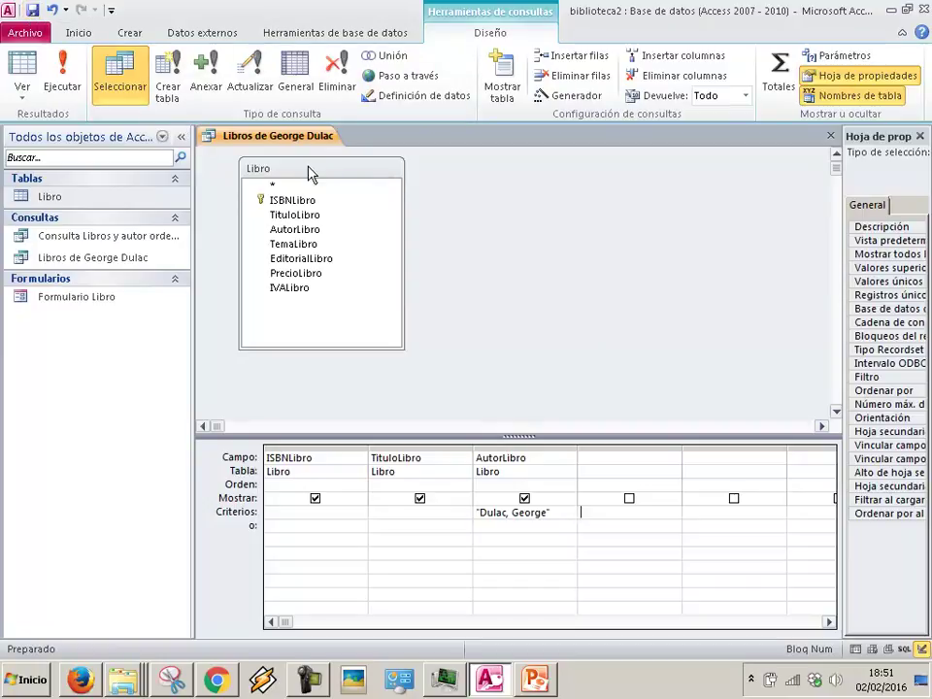
Close the saved query and start a new query design on the Libro table.
right_click(199, 137)
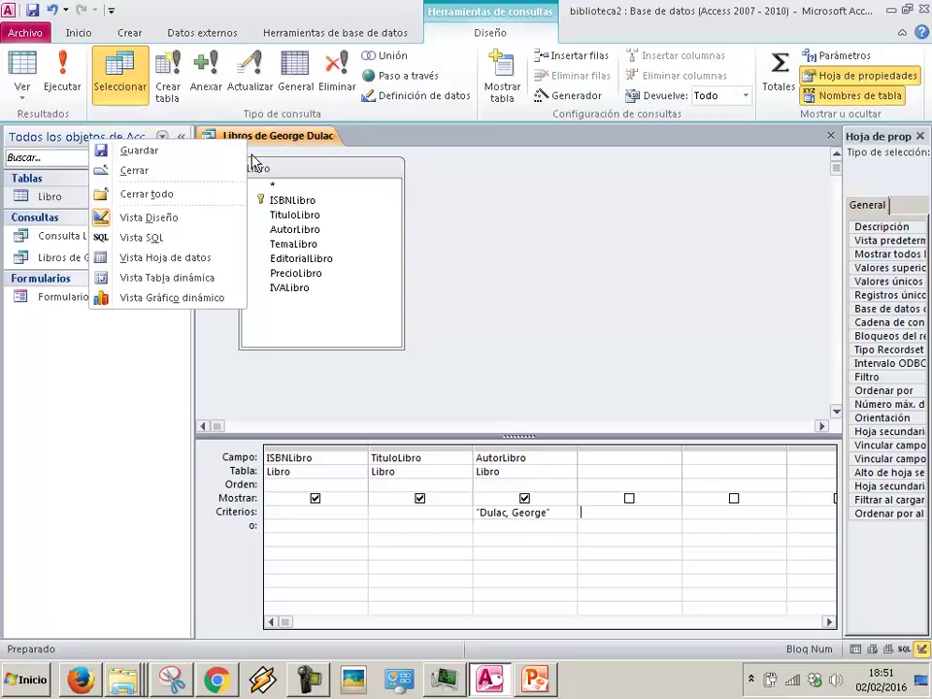
left_click(131, 171)
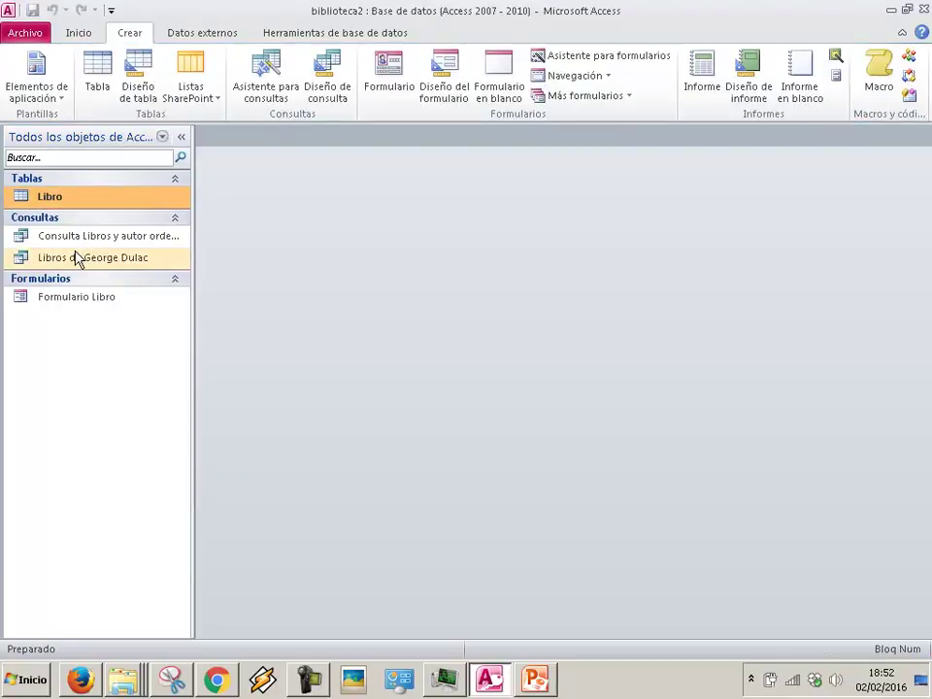
left_click(326, 70)
double_click(369, 442)
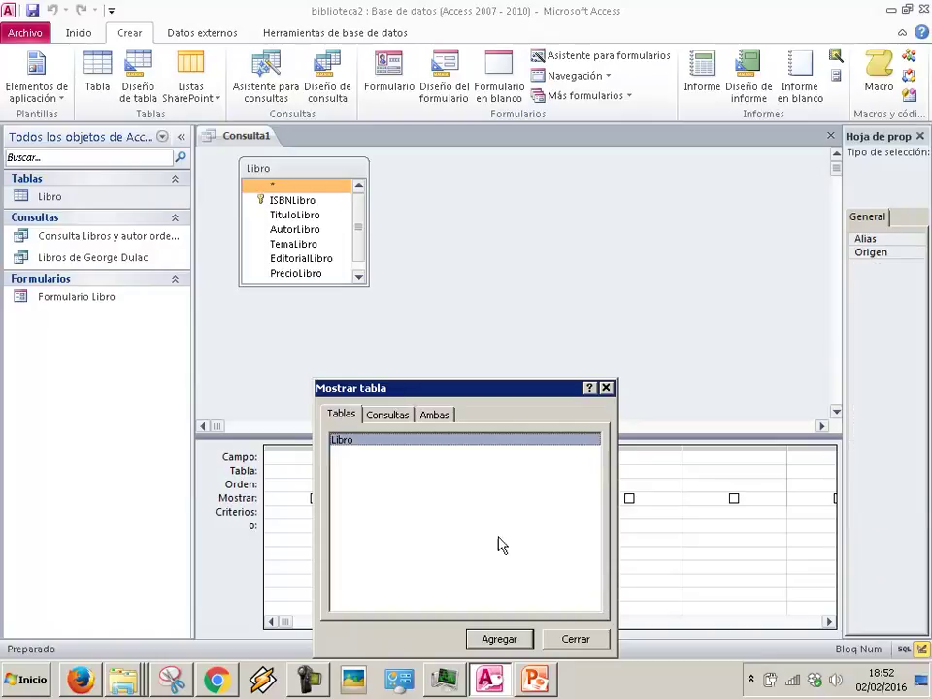
left_click(583, 641)
Select all seven Libro fields, ISBNLibro through IVALibro, and drag them into the grid.
left_click(316, 205)
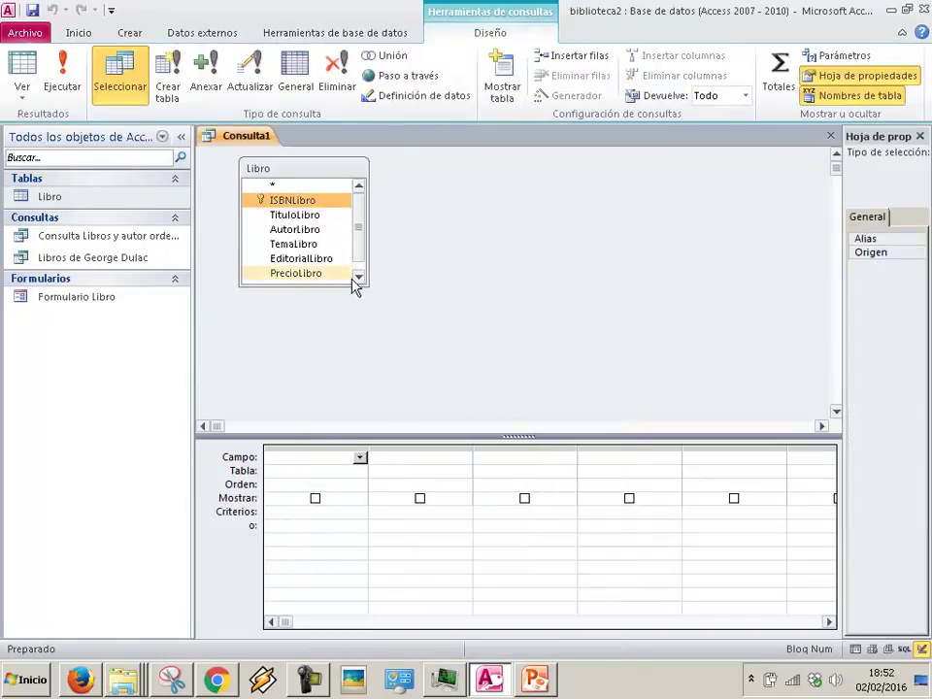
left_click_drag(350, 287, 348, 358)
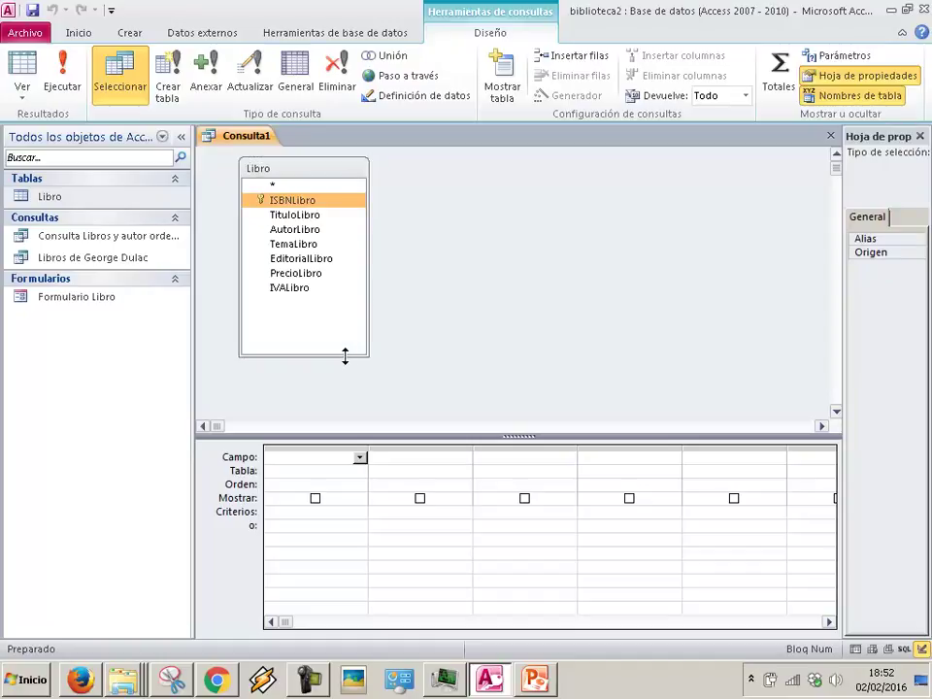
left_click(308, 288, "shift")
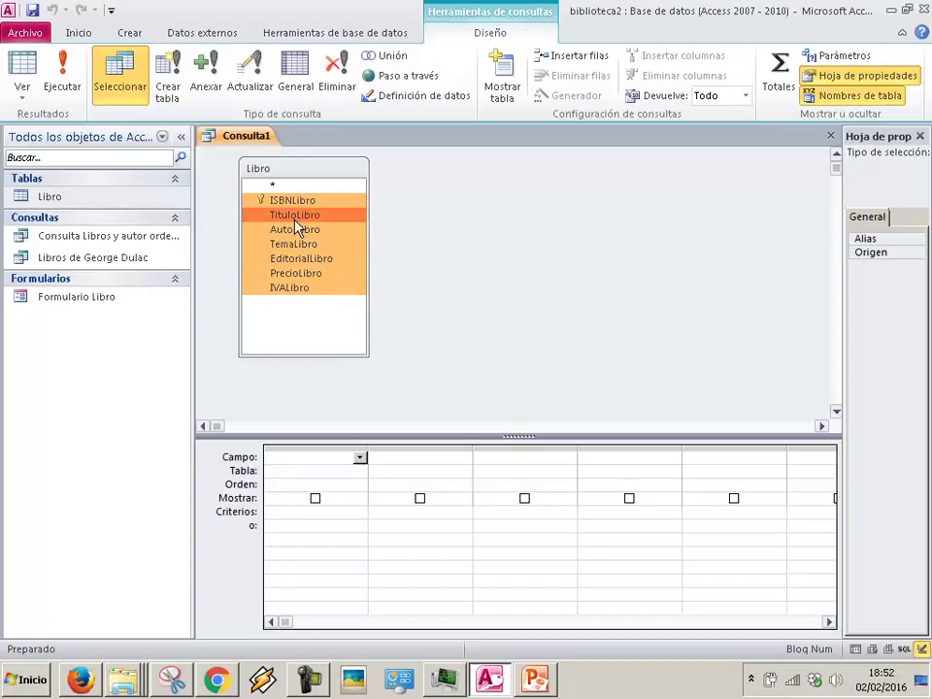
left_click_drag(294, 203, 302, 456)
left_click(829, 621)
left_click(828, 621)
left_click(828, 622)
left_click(717, 457)
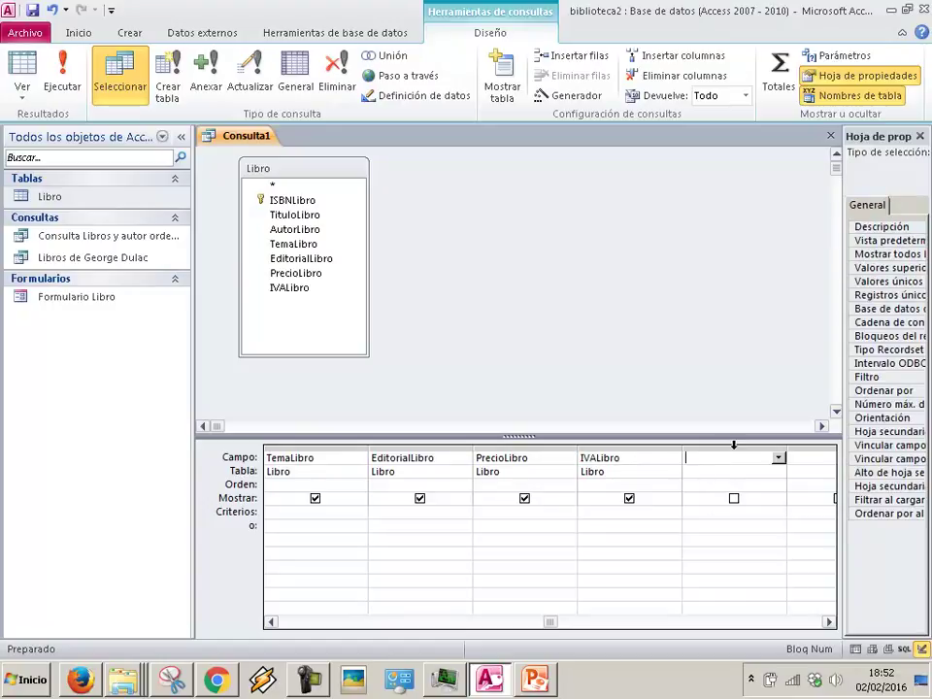
Enter the expression CantidadIVA:PrecioLibro*IVALibro/100 in a new column and autofit it.
type("PrecioconIVA")
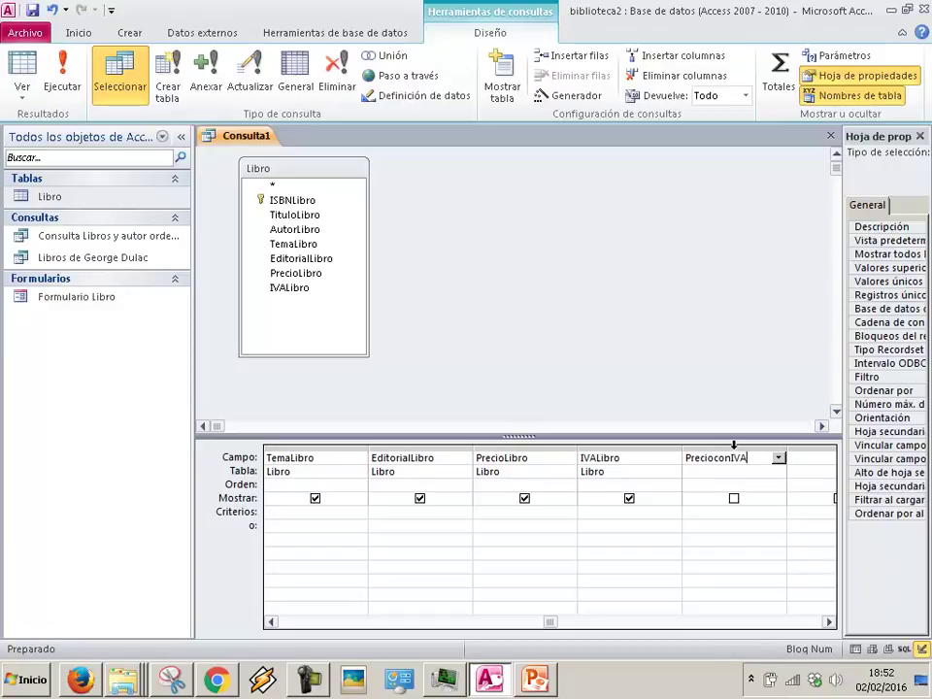
key("BackSpace")
key("BackSpace")
key("BackSpace")
key("BackSpace")
key("BackSpace")
key("BackSpace")
key("BackSpace")
key("BackSpace")
key("BackSpace")
type("CantidadIVA:")
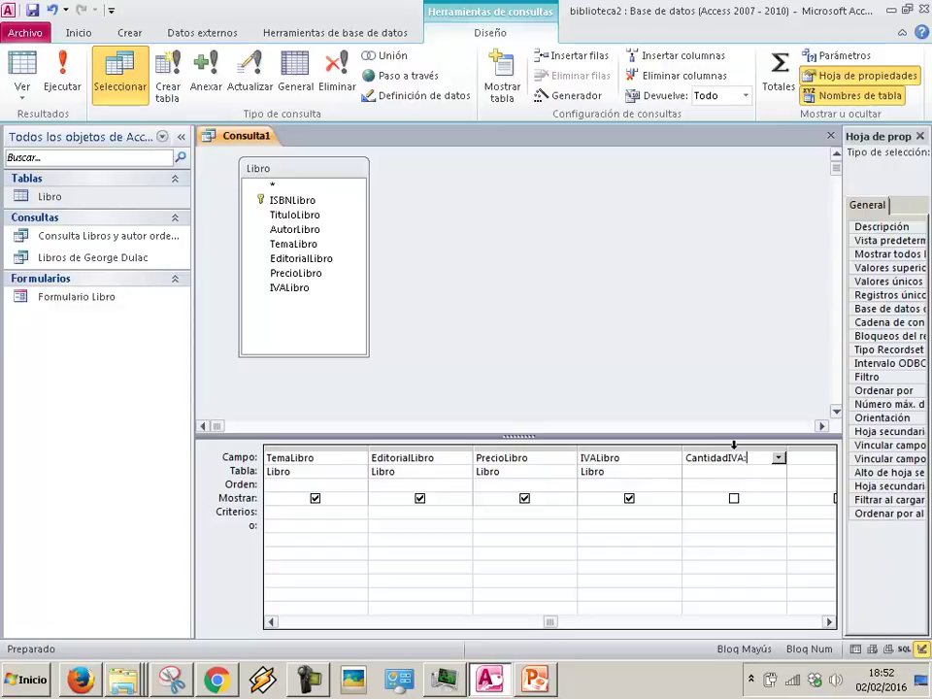
type("PrecioLibro")
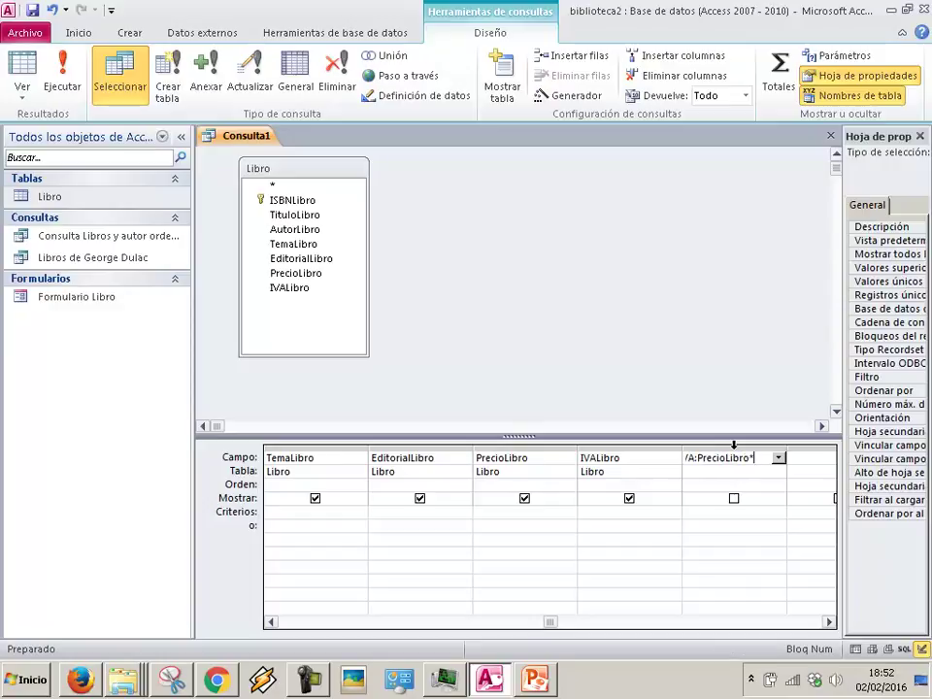
type("*Iva")
key("BackSpace")
key("BackSpace")
key("Caps_Lock")
type("VA")
key("Caps_Lock")
type("Libro/100")
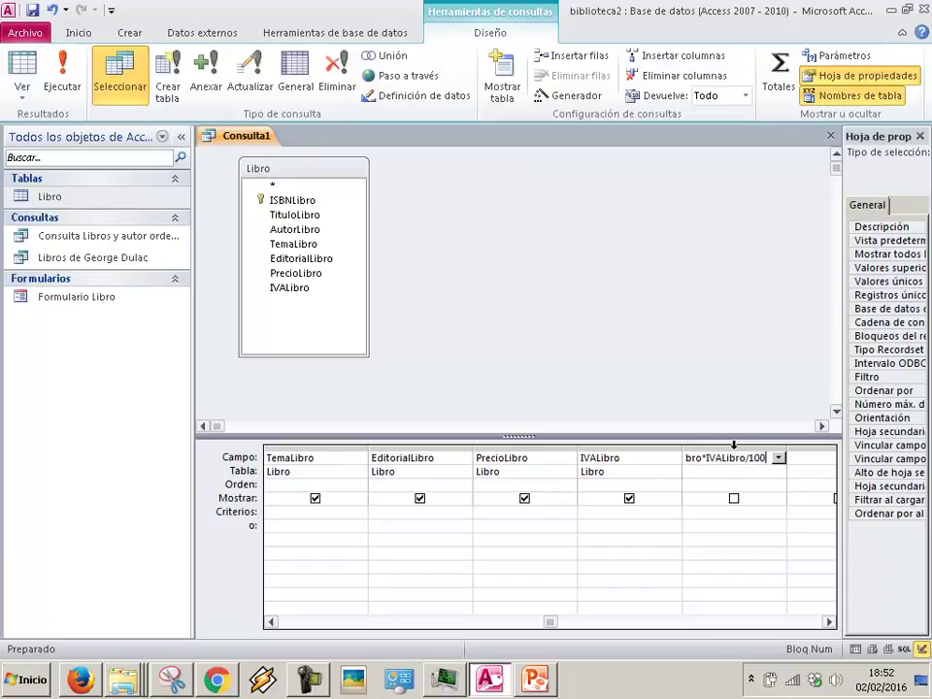
key("Tab")
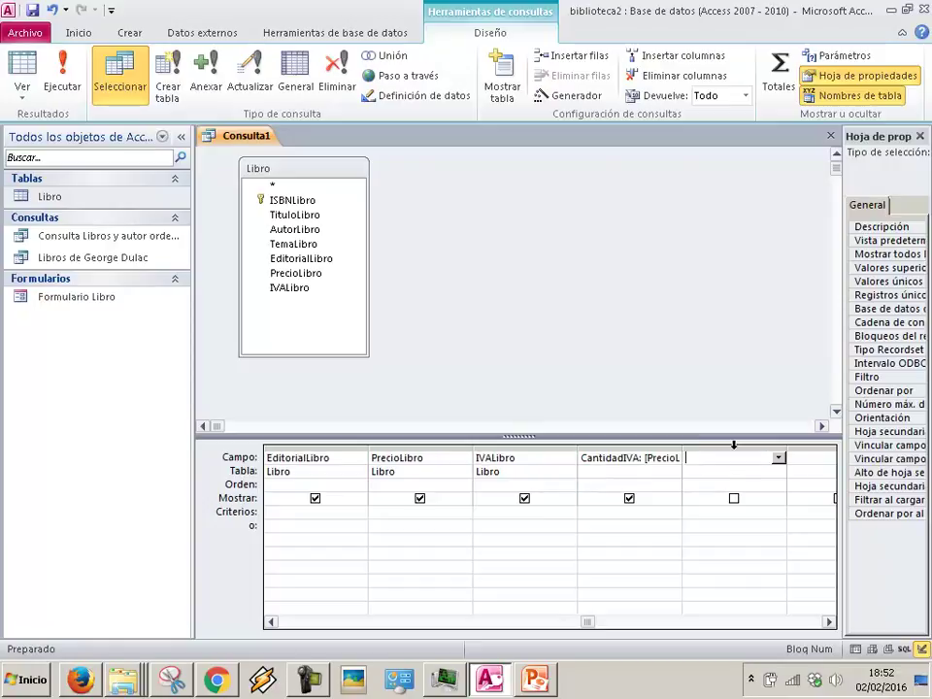
double_click(679, 448)
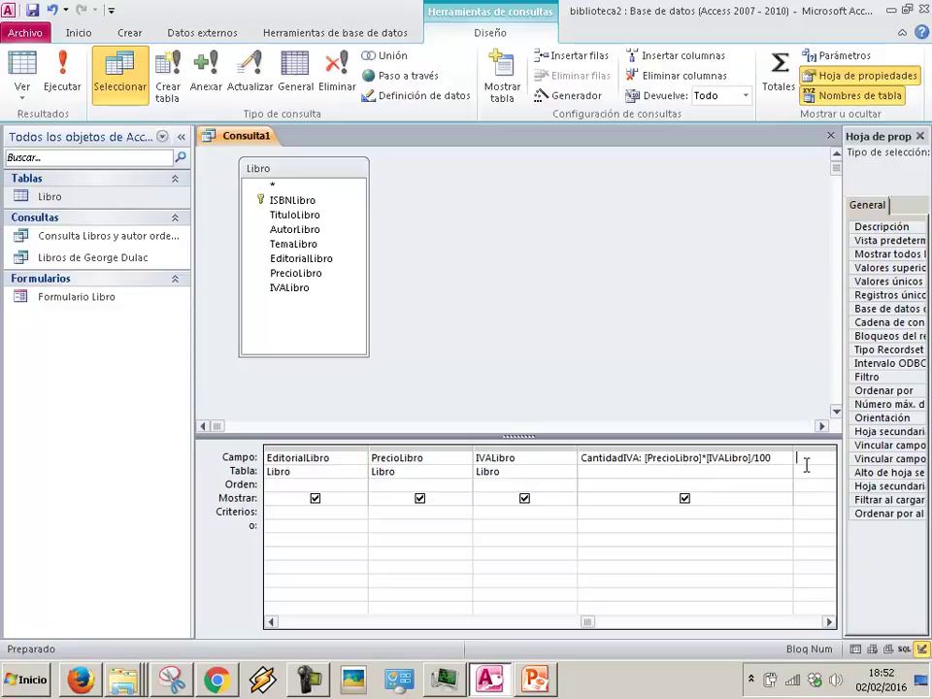
Enter the expression PrecioconIVA:PrecioLibro+CantidadIVA in the next column and autofit it.
type("Preciocon")
key("Caps_Lock")
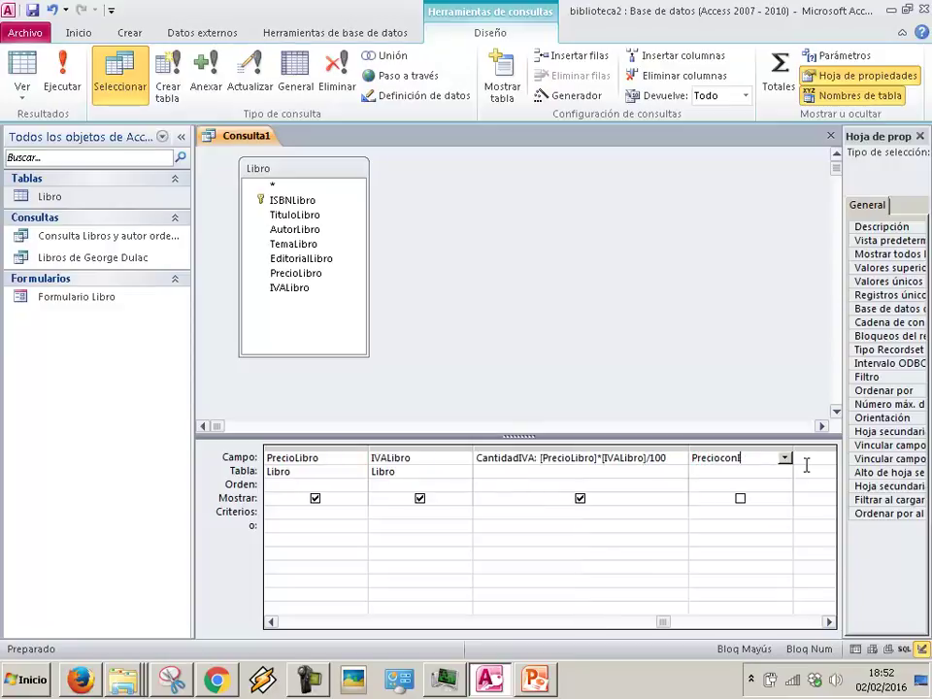
type("IVA")
key("Caps_Lock")
type(":")
type("PrecioLibro")
type("+Cantidad")
key("Caps_Lock")
type("IVA")
key("Caps_Lock")
key("Return")
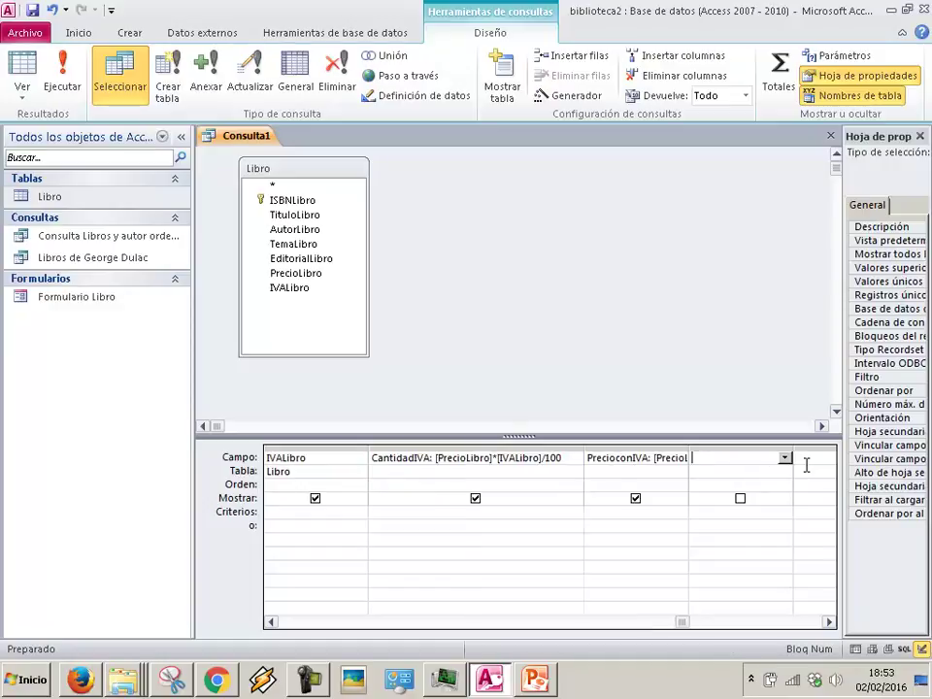
double_click(687, 448)
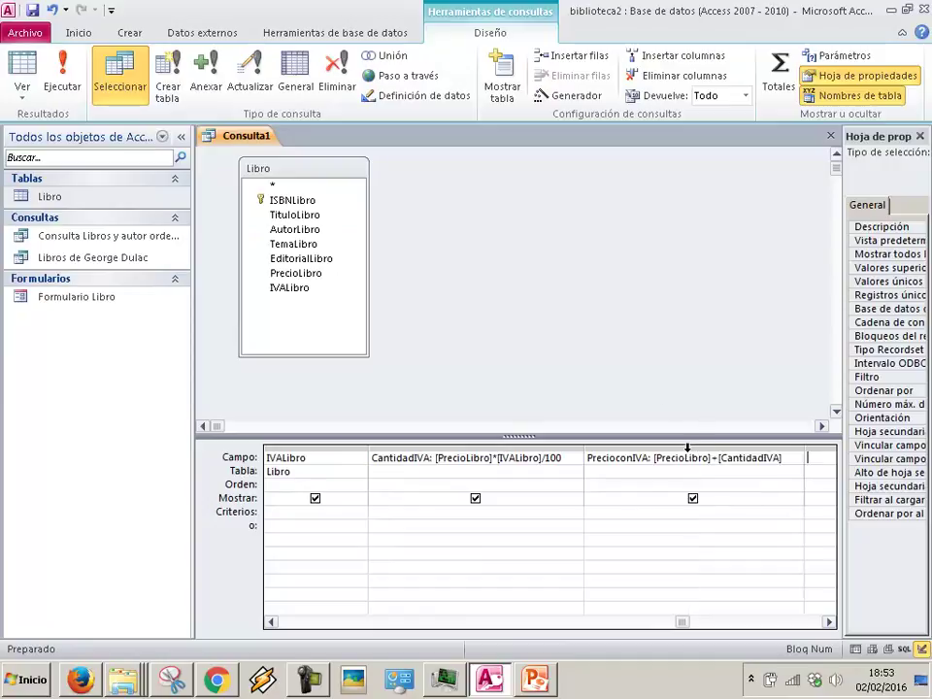
Run Consulta1 and scroll to the CantidadIVA and PrecioconIVA values for all 15 books.
left_click(23, 74)
left_click(761, 630)
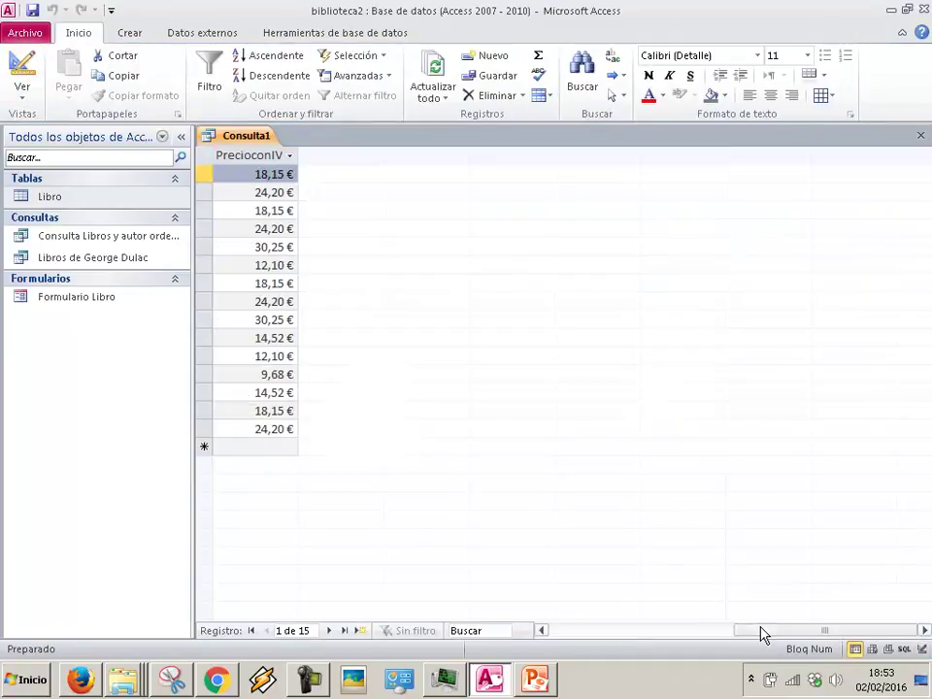
left_click(542, 630)
left_click(542, 631)
left_click(541, 630)
left_click(542, 630)
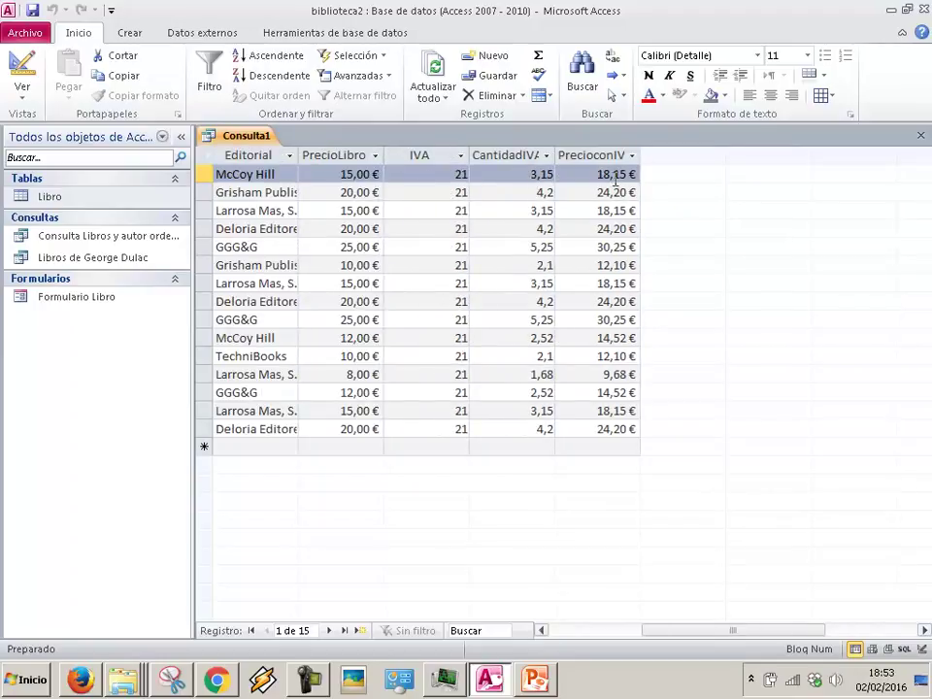
left_click(574, 630)
left_click(17, 92)
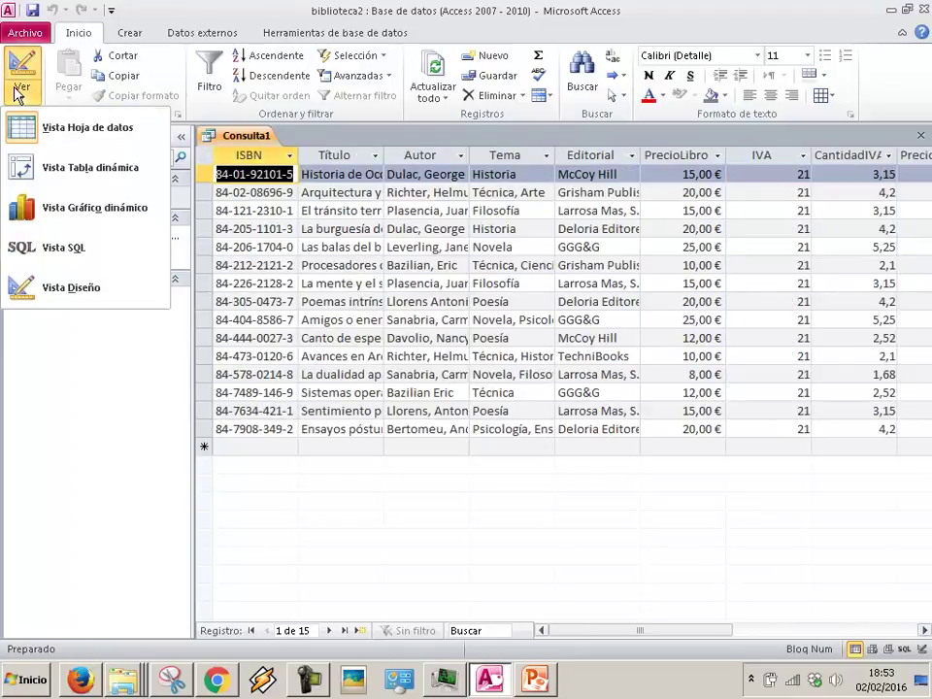
In Design view, set CantidadIVA's sort order to Ascendente and rerun the query.
left_click(68, 290)
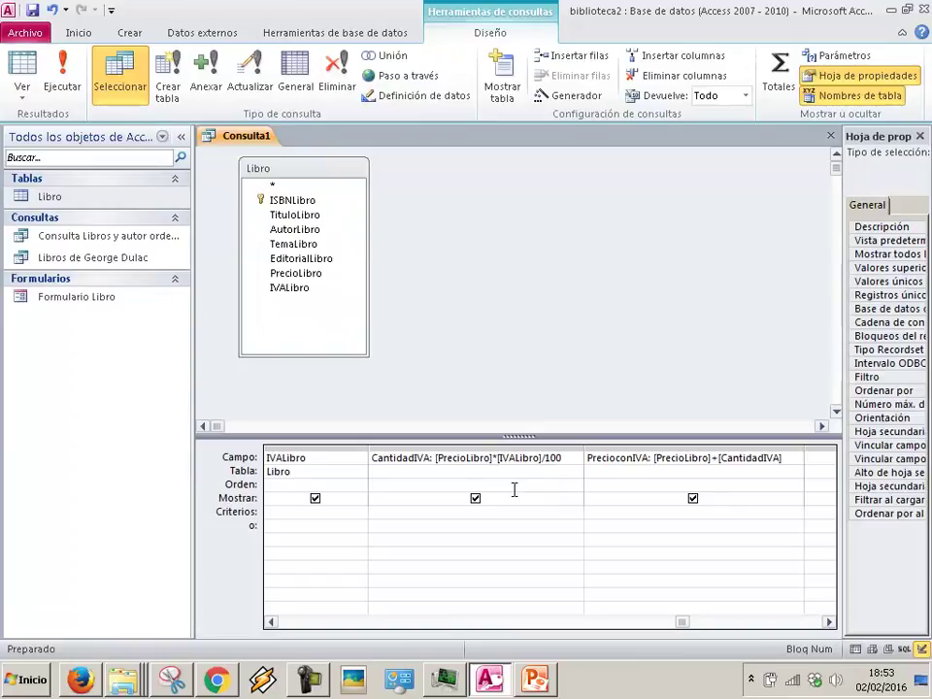
left_click(519, 511)
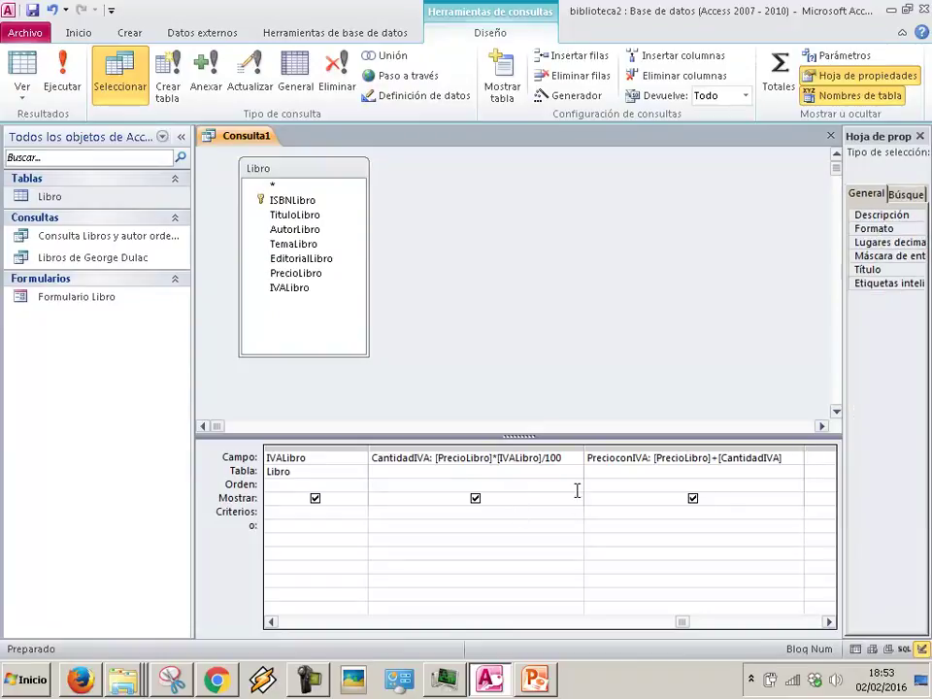
left_click(575, 484)
left_click(549, 500)
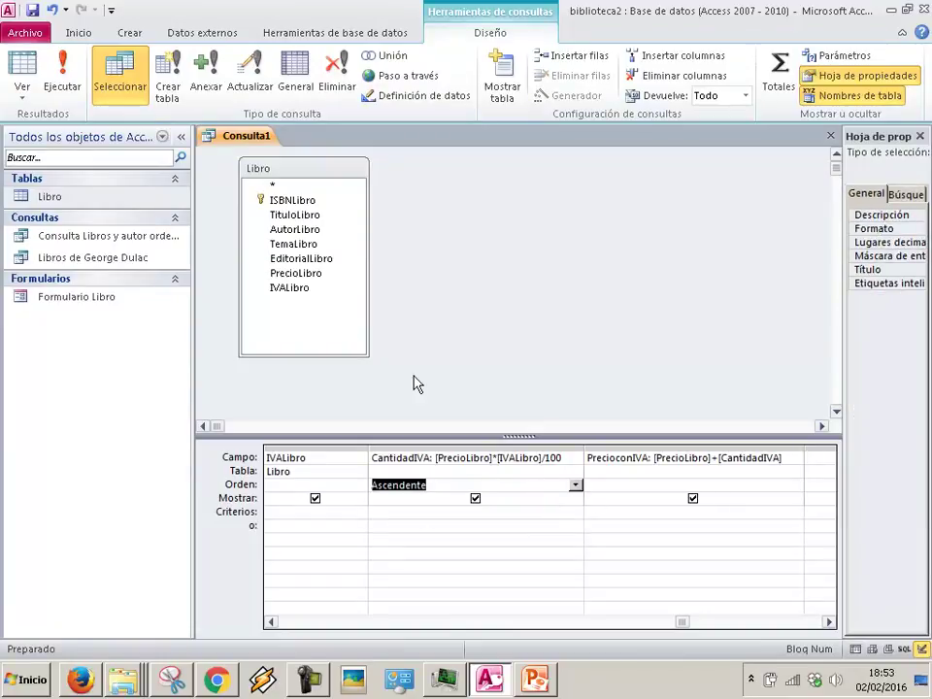
left_click(16, 70)
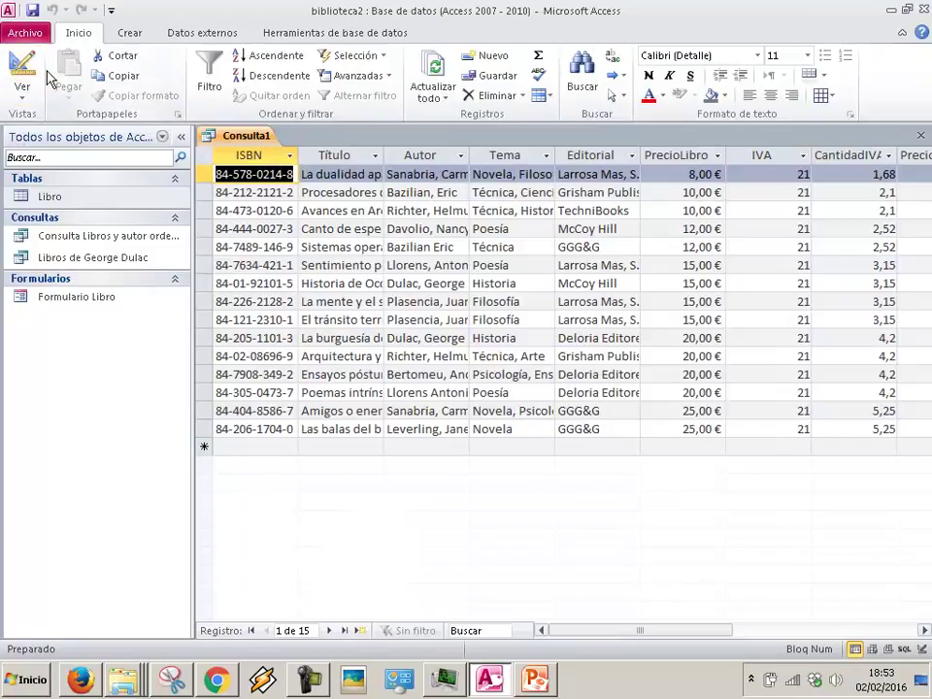